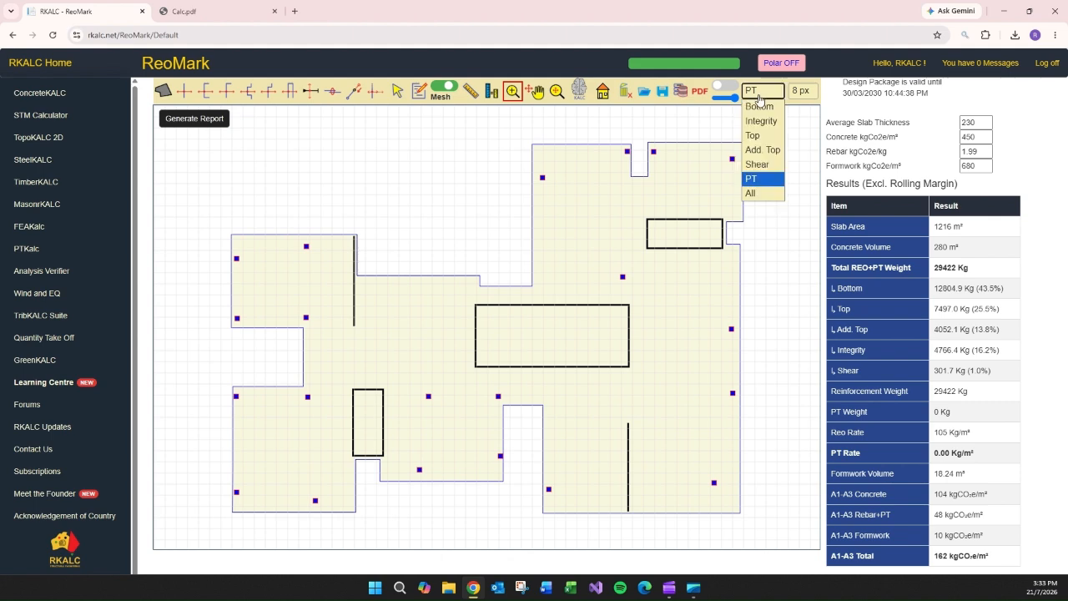
Display the bottom reinforcement layer, then generate the quantity take-off report and review its detailed reinforcement schedule
{"action": "left_click", "coordinate": [765, 106]}
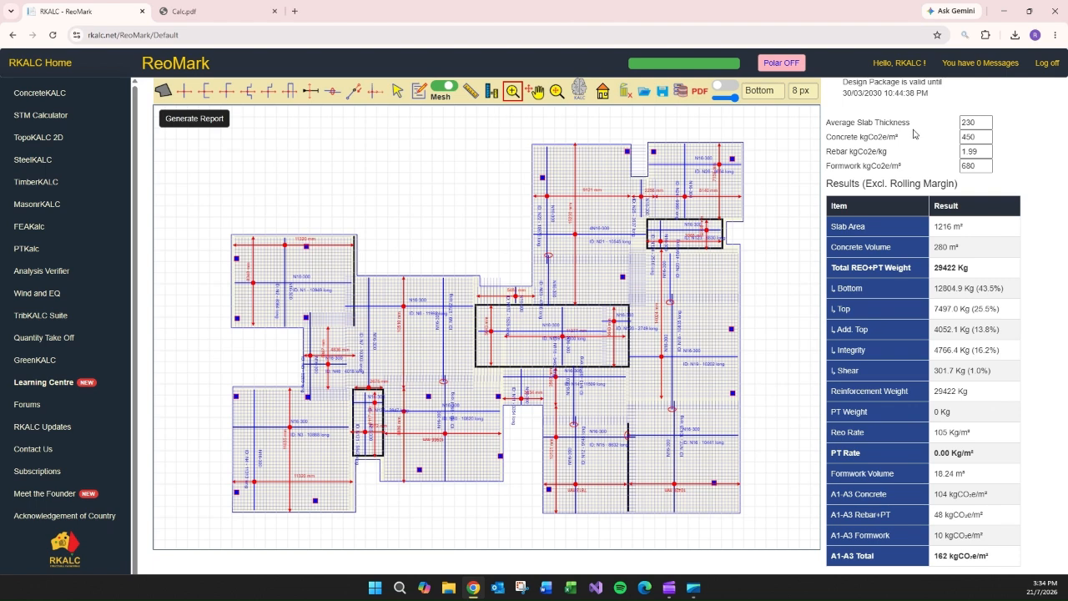
{"action": "left_click", "coordinate": [183, 126]}
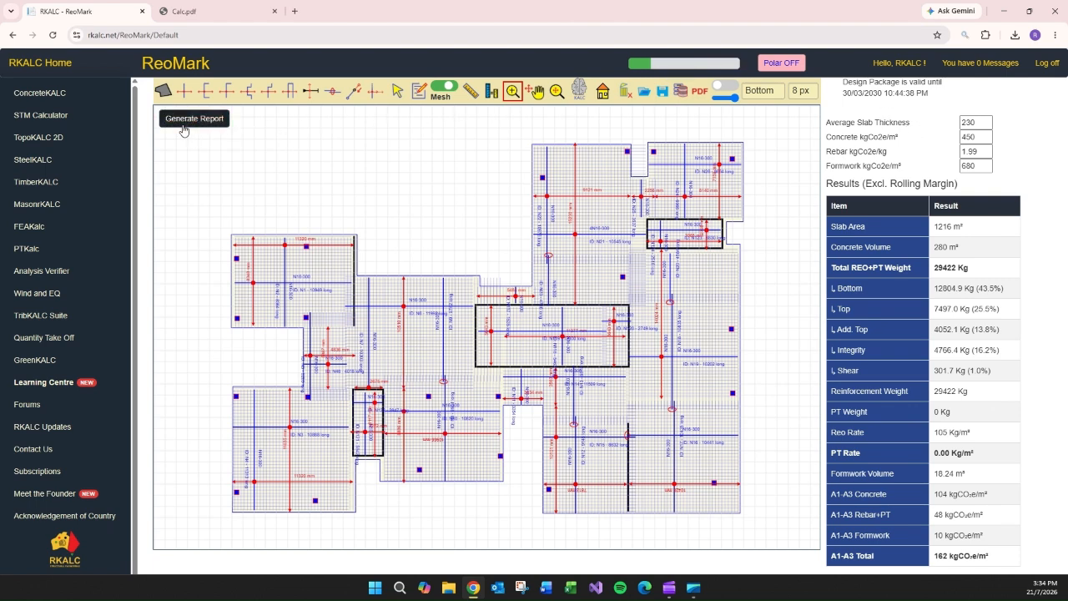
{"action": "scroll", "coordinate": [574, 251], "scroll_direction": "down", "scroll_amount": 5}
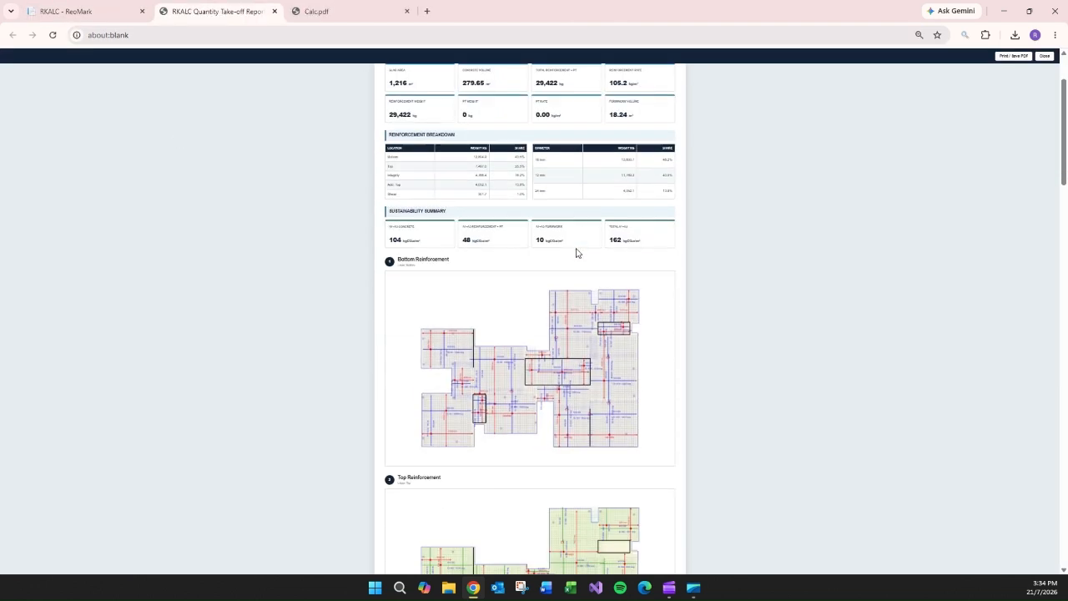
{"action": "scroll", "coordinate": [576, 252], "scroll_direction": "down", "scroll_amount": 15}
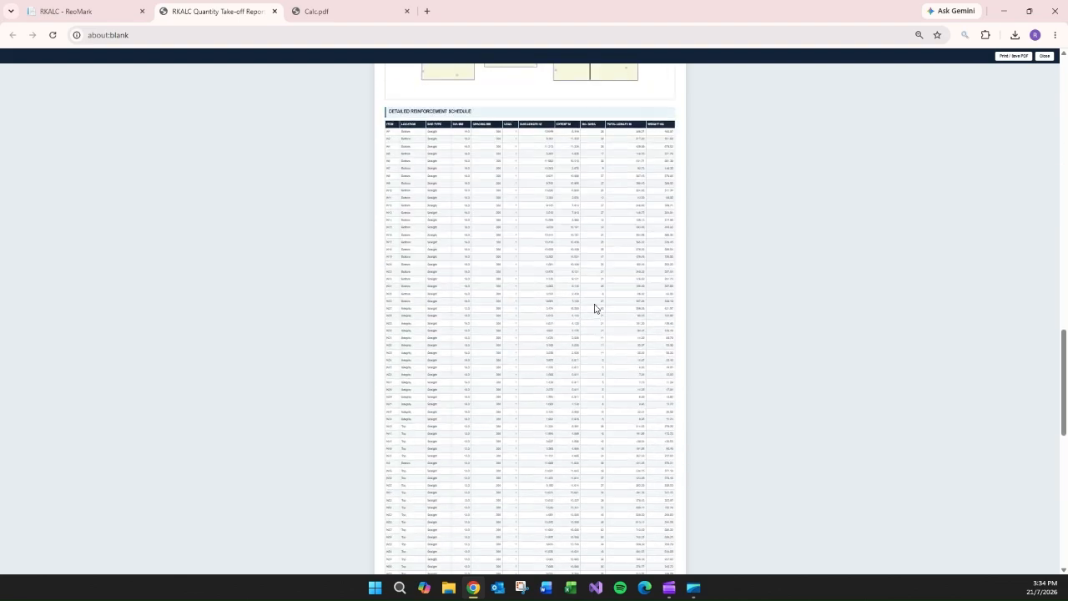
{"action": "scroll", "coordinate": [448, 192], "scroll_direction": "up", "scroll_amount": 6, "text": "ctrl"}
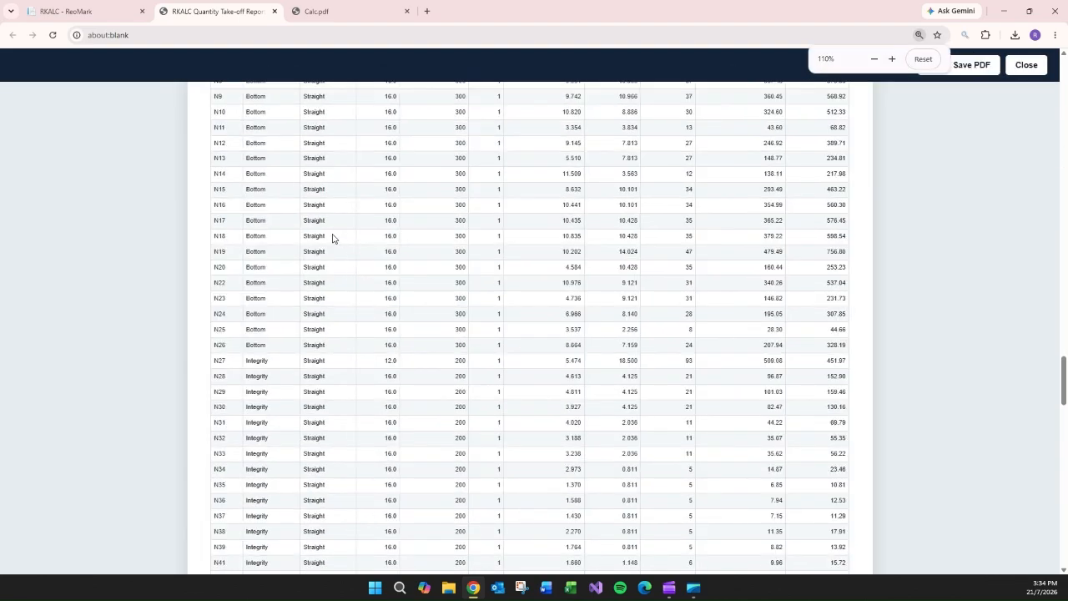
{"action": "scroll", "coordinate": [320, 298], "scroll_direction": "down", "scroll_amount": 5}
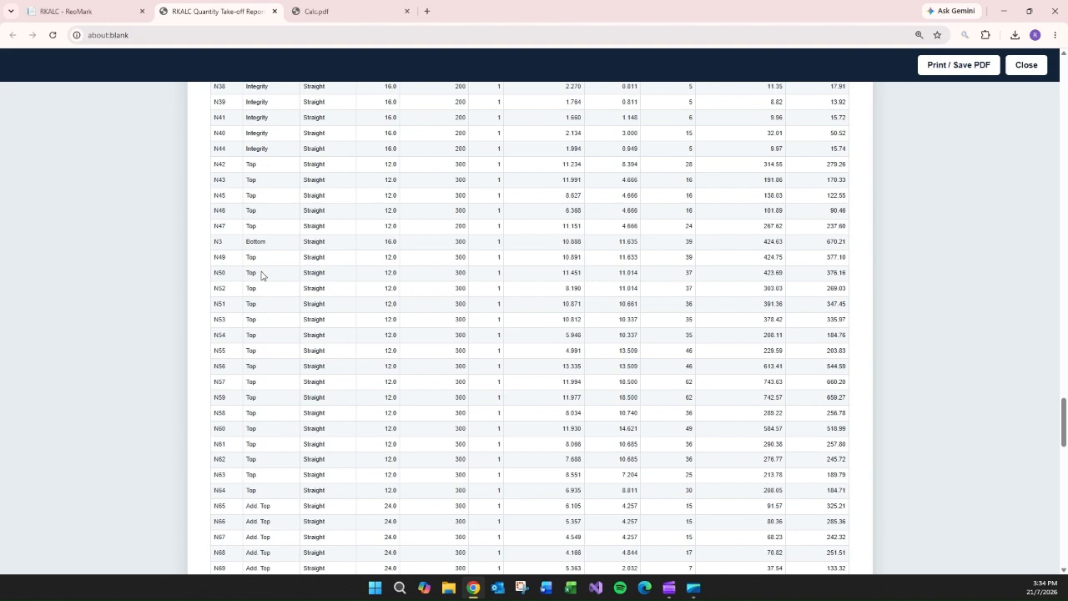
{"action": "scroll", "coordinate": [280, 344], "scroll_direction": "down", "scroll_amount": 2}
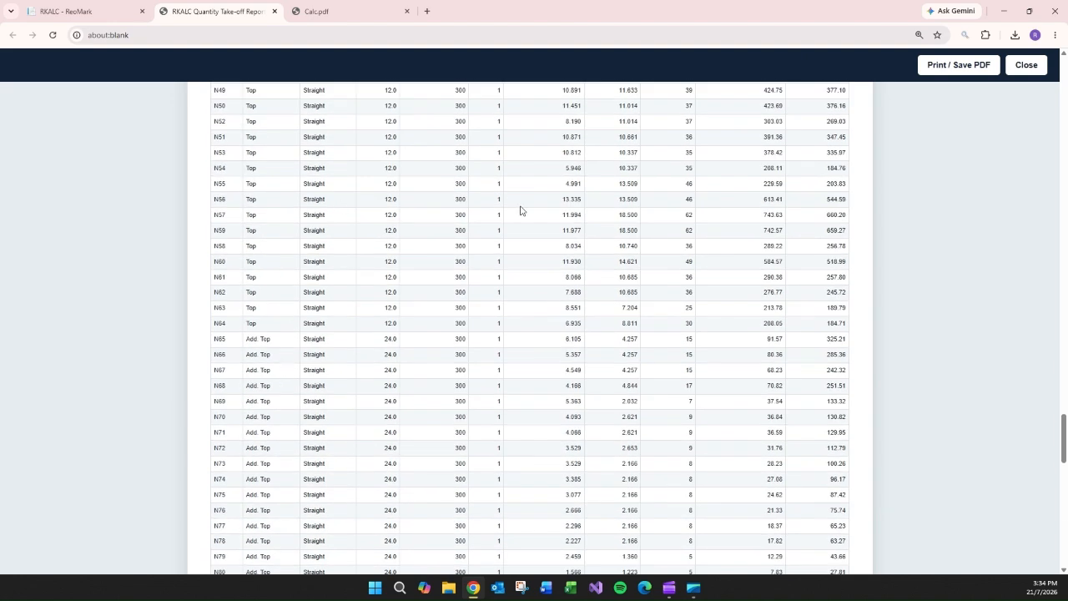
{"action": "scroll", "coordinate": [464, 310], "scroll_direction": "up", "scroll_amount": 5}
Return to the ReoMark drawing and delete all bottom-layer reinforcement from the slab
{"action": "left_click", "coordinate": [67, 10]}
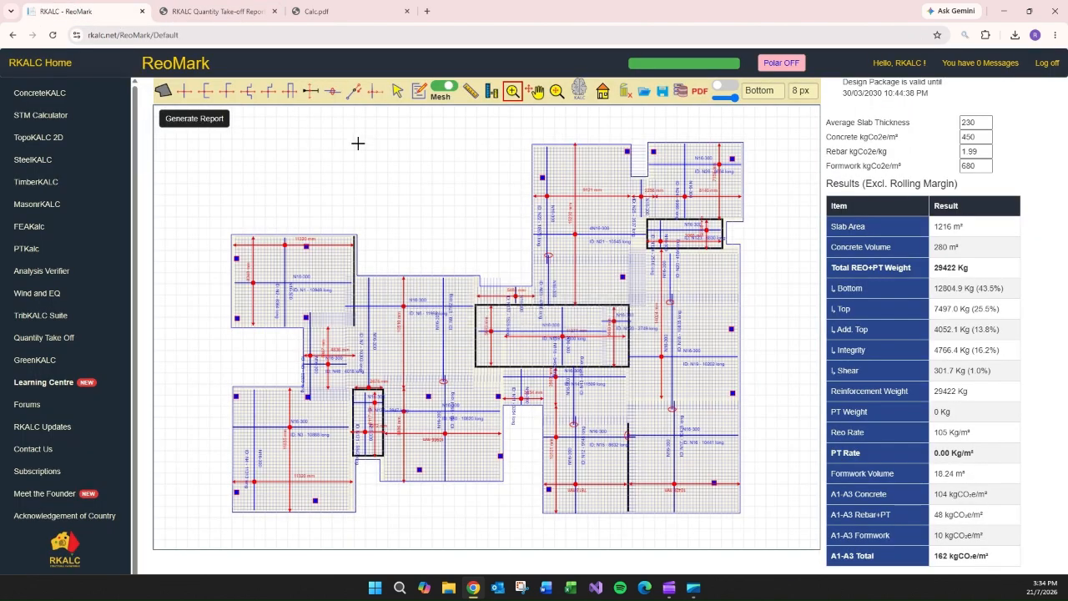
{"action": "left_click", "coordinate": [397, 92]}
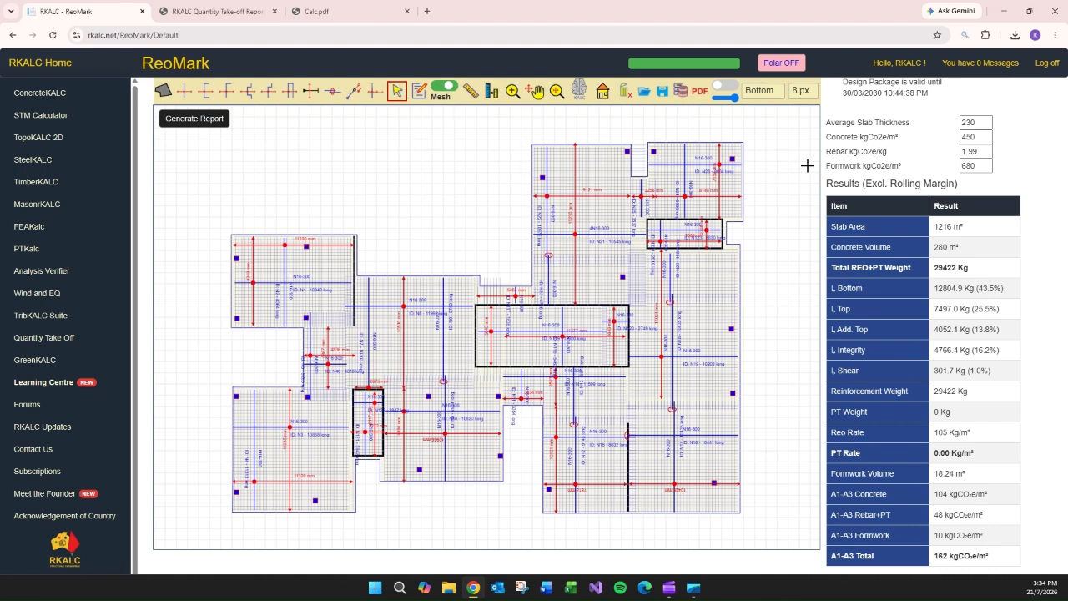
{"action": "mouse_move", "coordinate": [758, 135]}
{"action": "left_mouse_down"}
{"action": "mouse_move", "coordinate": [267, 434]}
{"action": "mouse_move", "coordinate": [216, 529]}
{"action": "left_mouse_up"}
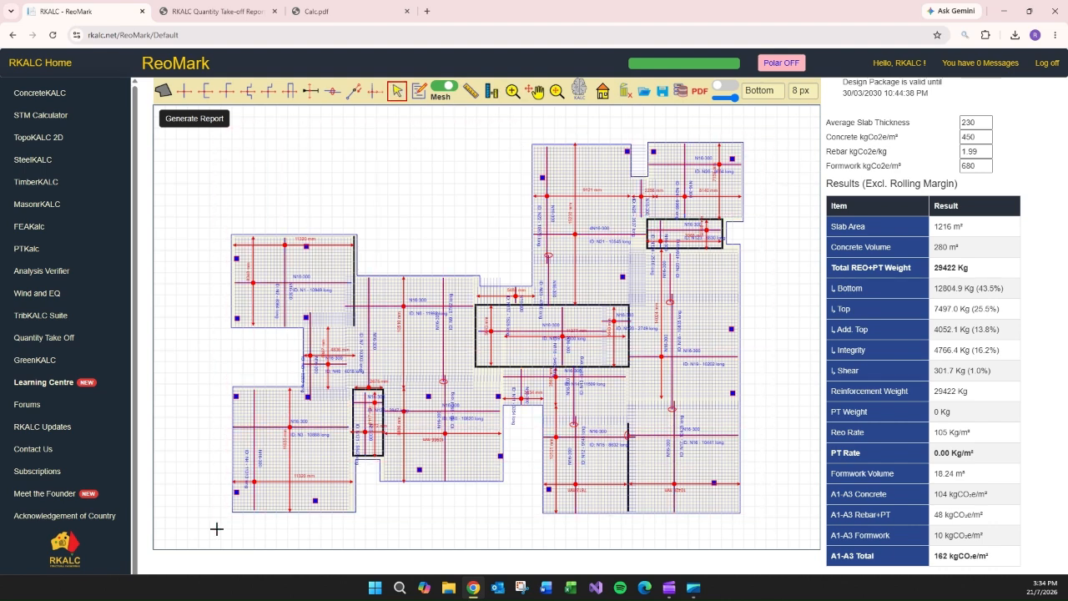
{"action": "key", "text": "Delete"}
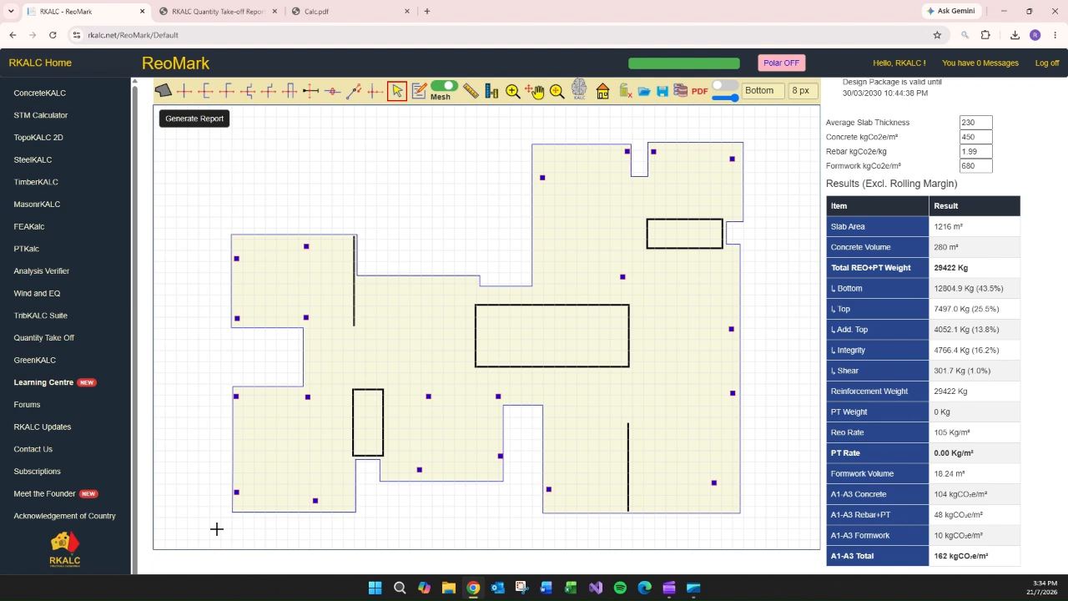
With polar tracking on, draw a horizontal straight bottom bar about 12 m long from the large central core's left wall
{"action": "left_click", "coordinate": [984, 122]}
{"action": "scroll", "coordinate": [346, 323], "scroll_direction": "up", "scroll_amount": 3}
{"action": "middle_click_drag", "start_coordinate": [346, 323], "coordinate": [343, 279]}
{"action": "scroll", "coordinate": [467, 274], "scroll_direction": "up", "scroll_amount": 2}
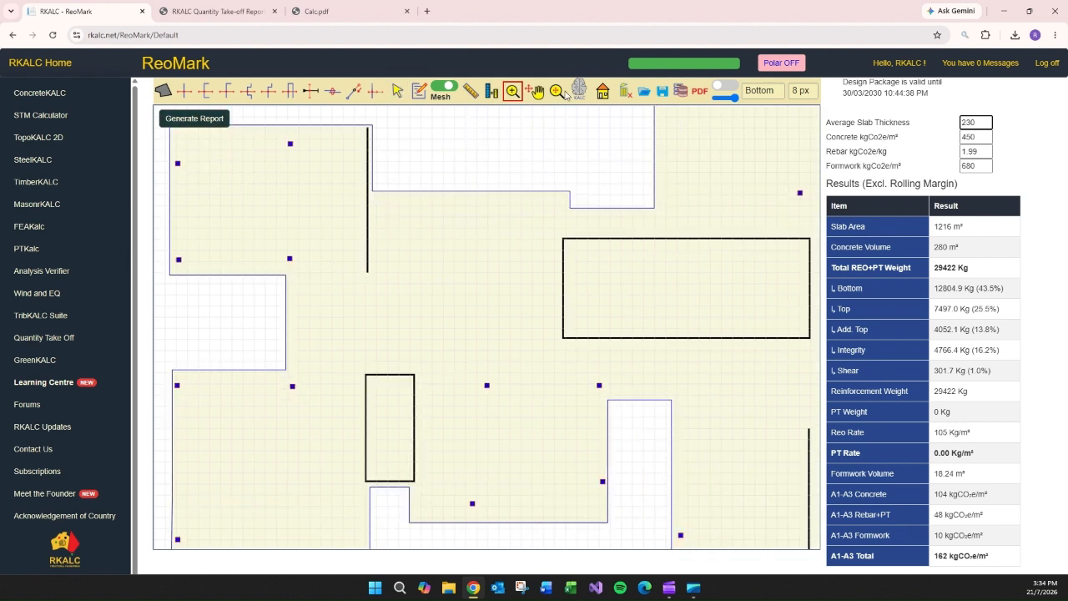
{"action": "left_click", "coordinate": [762, 91]}
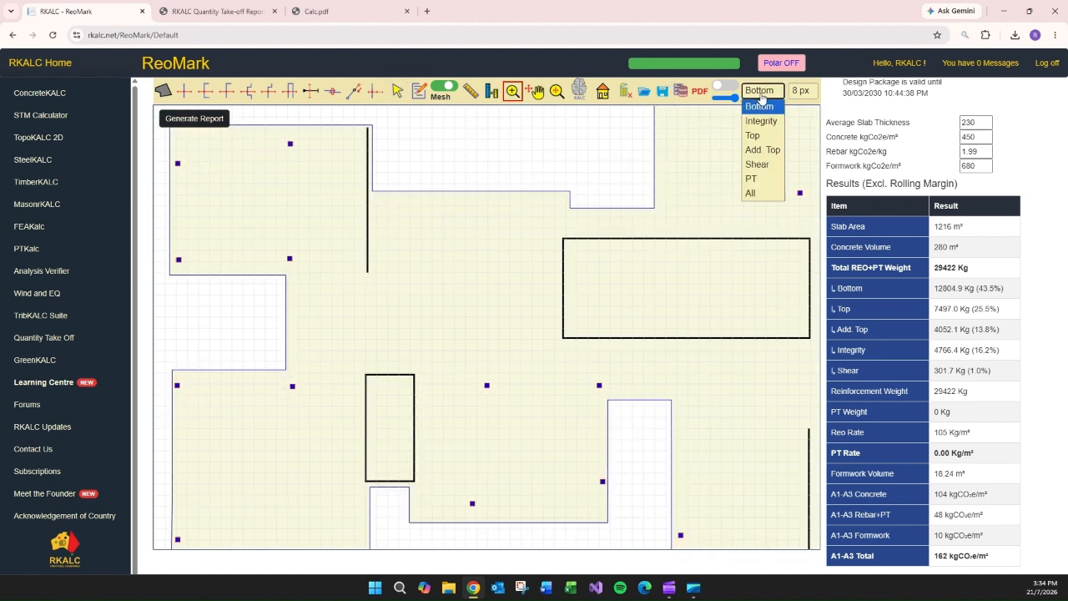
{"action": "left_click", "coordinate": [763, 94]}
{"action": "left_click", "coordinate": [184, 91]}
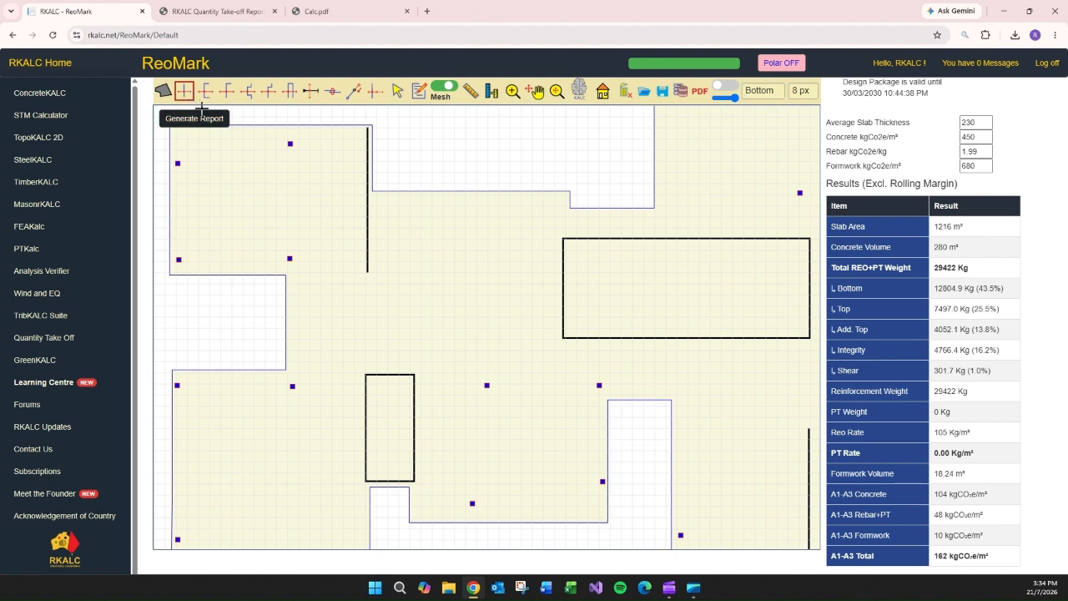
{"action": "left_click", "coordinate": [564, 270]}
{"action": "key", "text": "F10"}
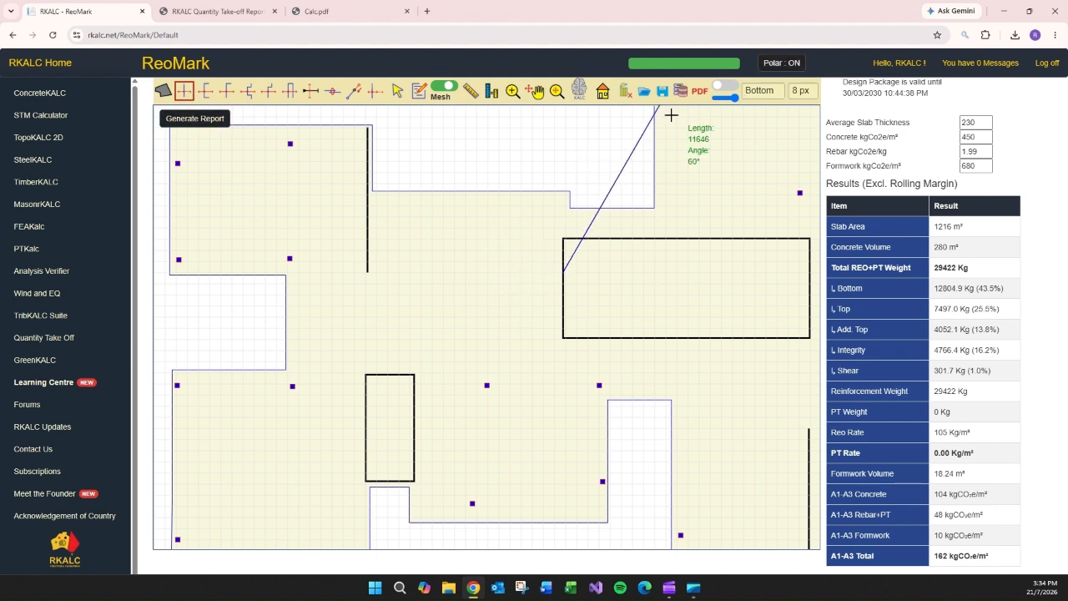
{"action": "left_click", "coordinate": [338, 277]}
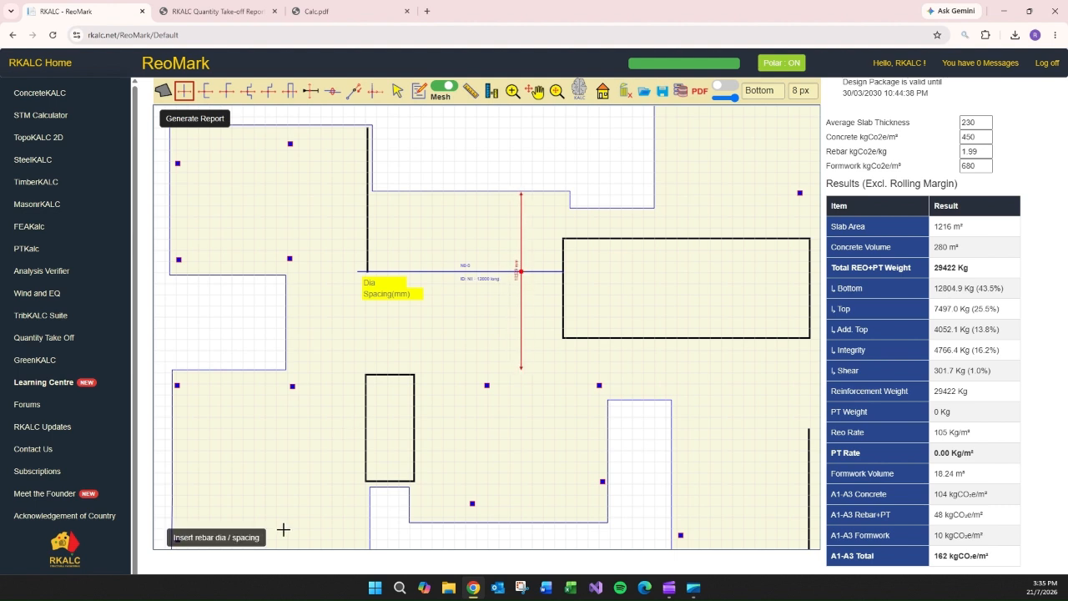
Set the new horizontal bar's diameter to 12 mm and its spacing to 200 mm
{"action": "left_click", "coordinate": [385, 284]}
{"action": "type", "text": "12"}
{"action": "key", "text": "Tab"}
{"action": "type", "text": "200"}
{"action": "key", "text": "Return"}
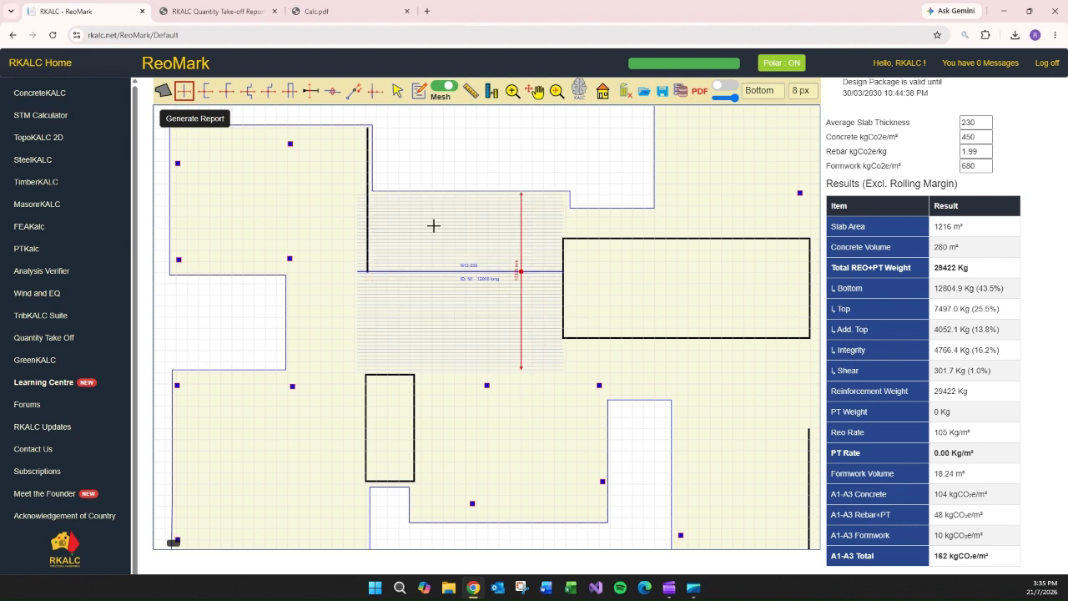
Toggle the mesh display off and back on to compare the bar distribution
{"action": "left_click", "coordinate": [443, 89]}
{"action": "left_click", "coordinate": [443, 89]}
{"action": "left_click", "coordinate": [444, 90]}
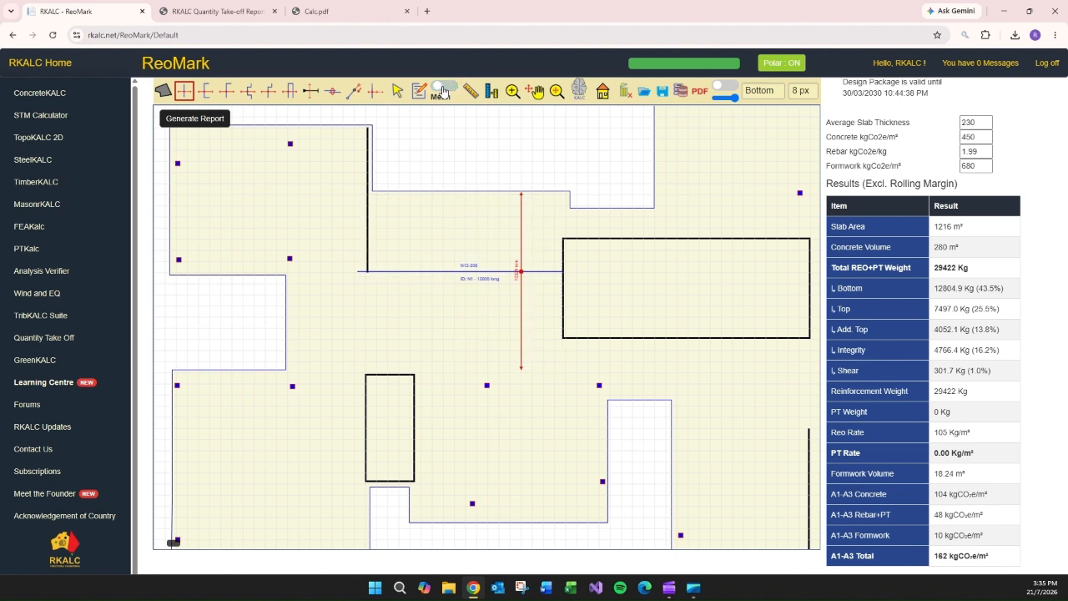
{"action": "left_click", "coordinate": [443, 89]}
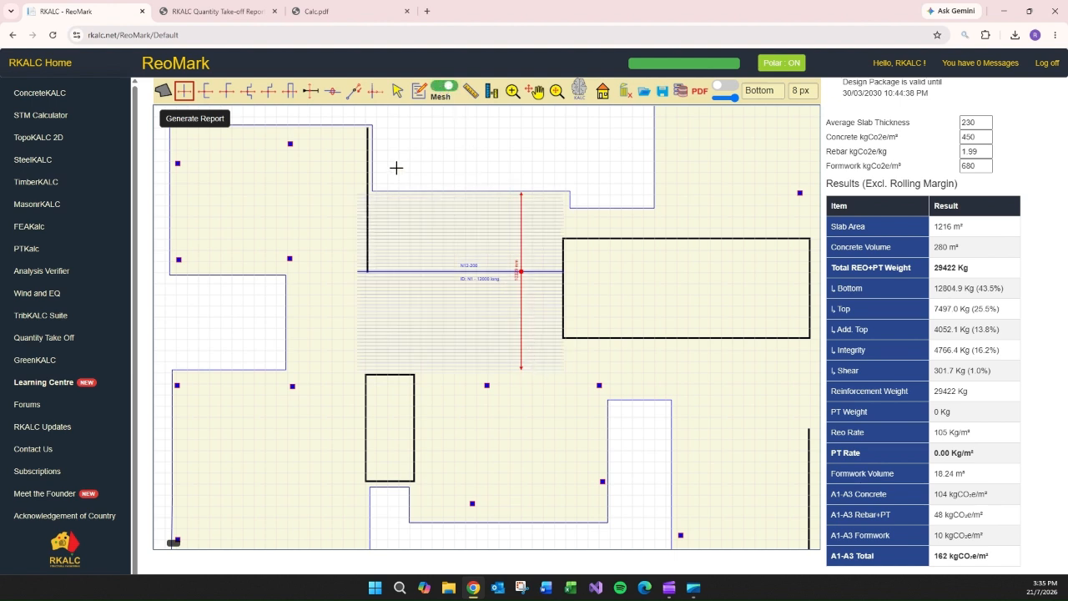
Add a horizontal N12-200 bottom bar about 5.1 m long, lapping the long bar's left end near the wall
{"action": "left_click", "coordinate": [377, 266]}
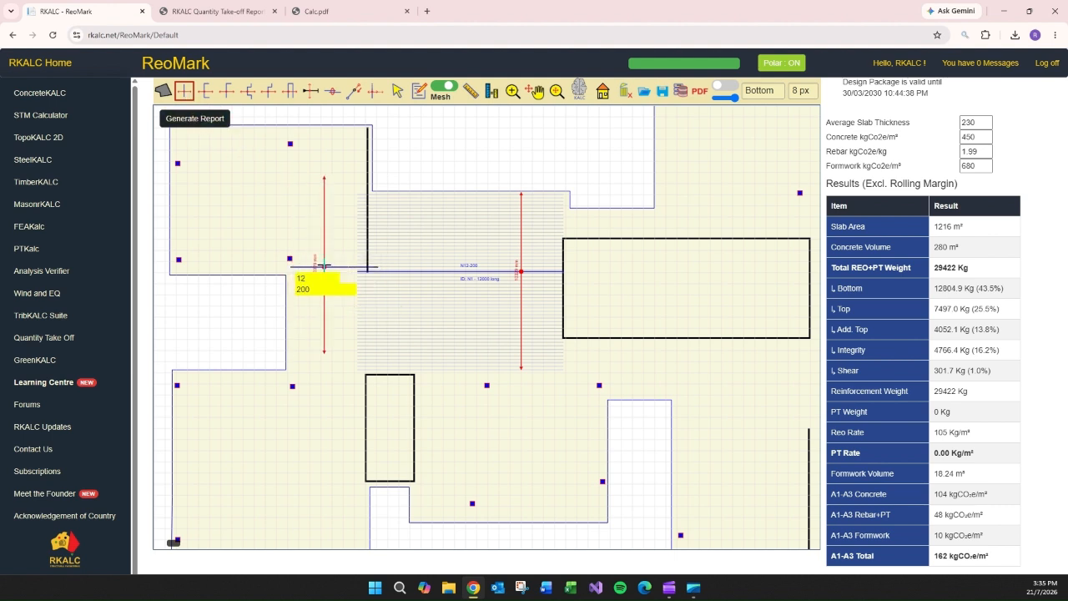
{"action": "left_click", "coordinate": [309, 238]}
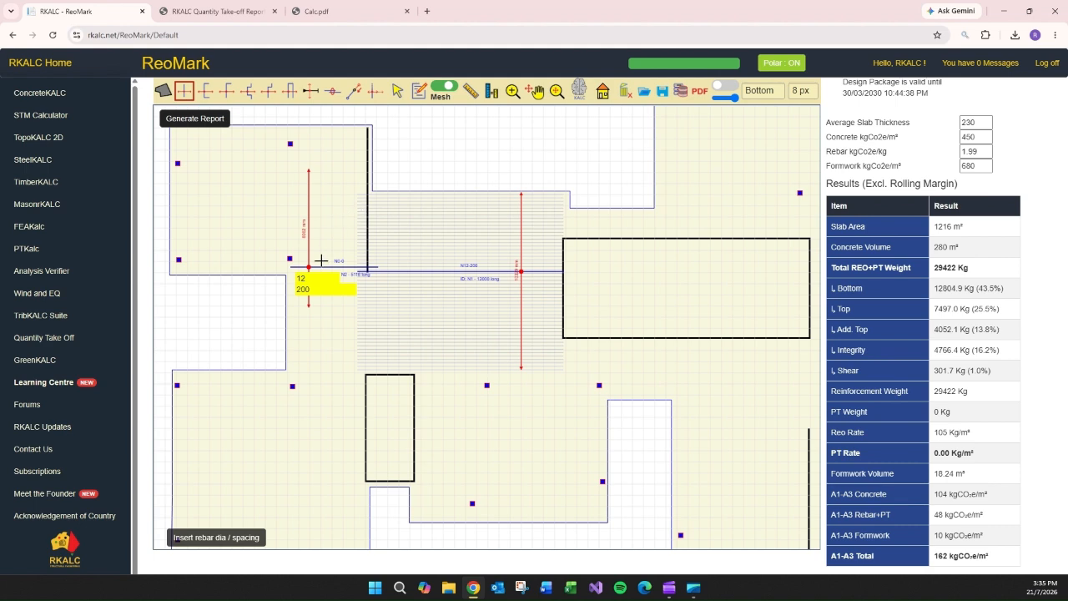
{"action": "key", "text": "Return"}
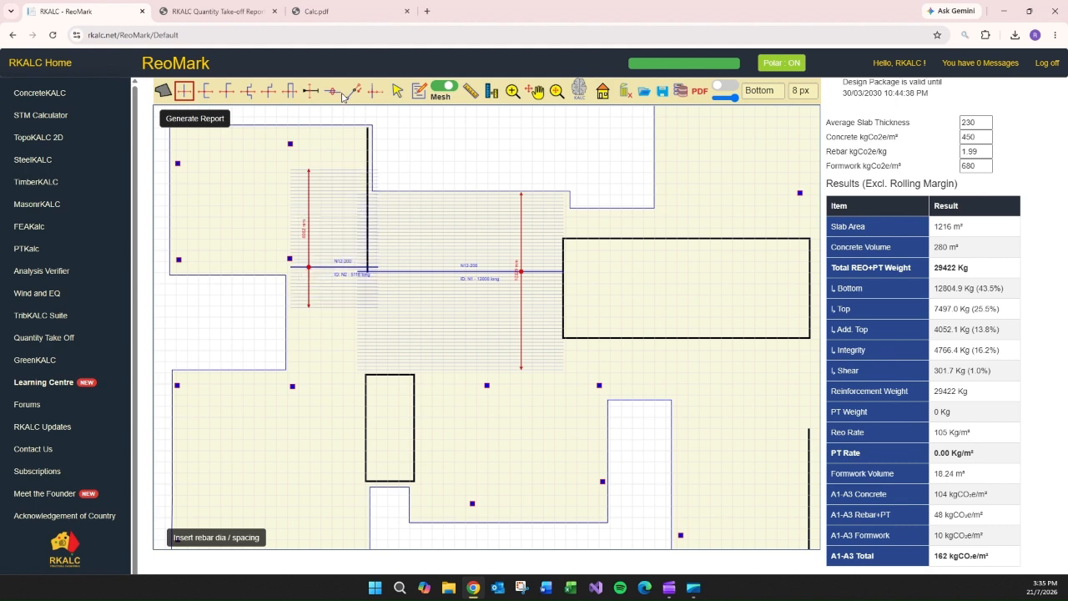
Align the short lapping bar with the long bar's distribution and trim its left end to the slab's re-entrant corner
{"action": "left_click", "coordinate": [332, 92]}
{"action": "left_click", "coordinate": [393, 271]}
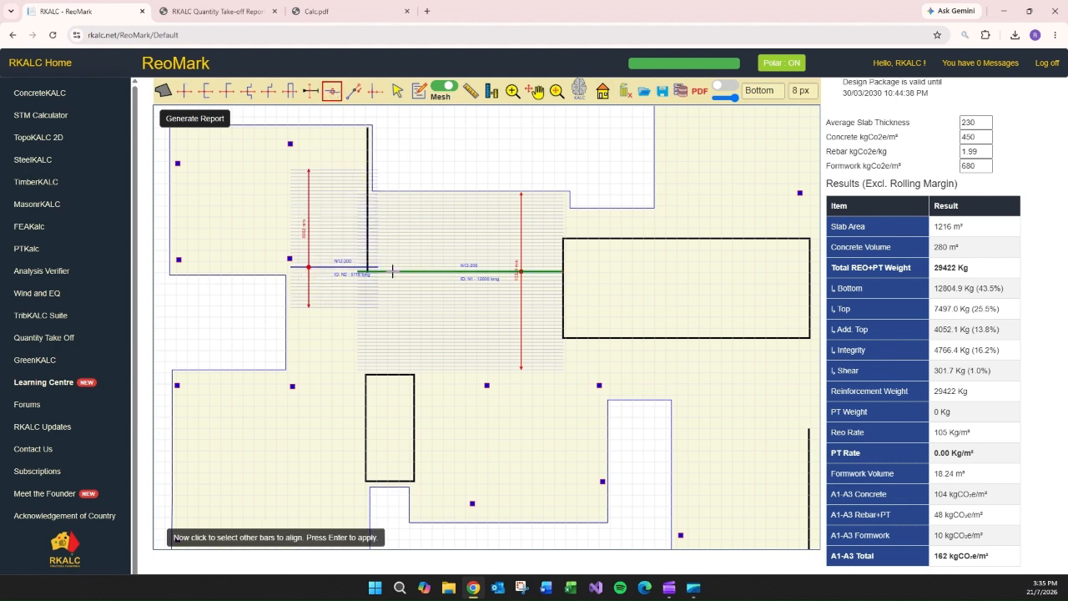
{"action": "left_click", "coordinate": [343, 268]}
{"action": "key", "text": "Return"}
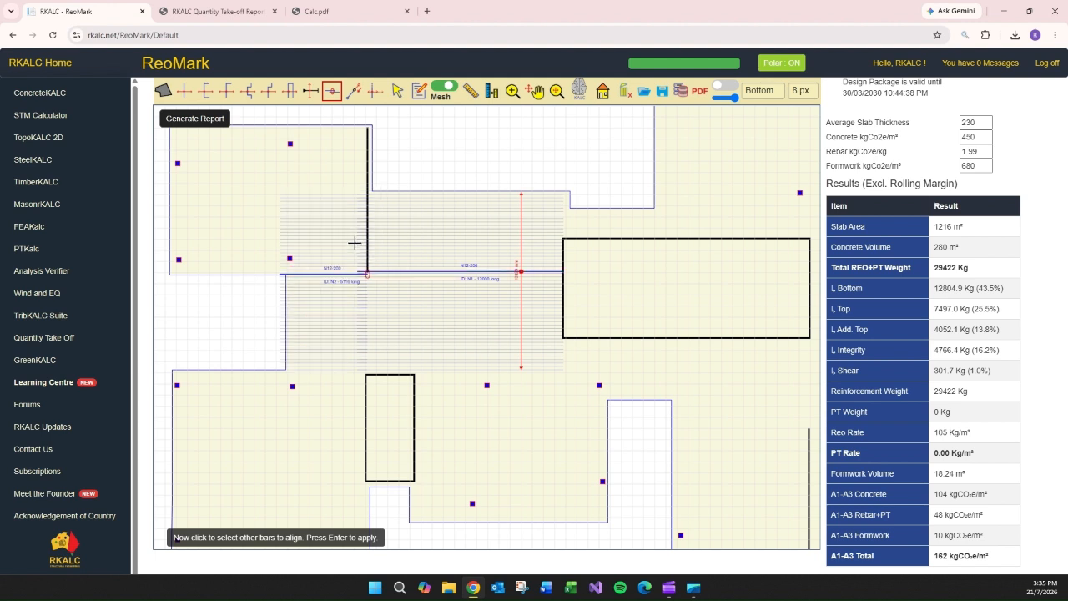
{"action": "left_click", "coordinate": [354, 91]}
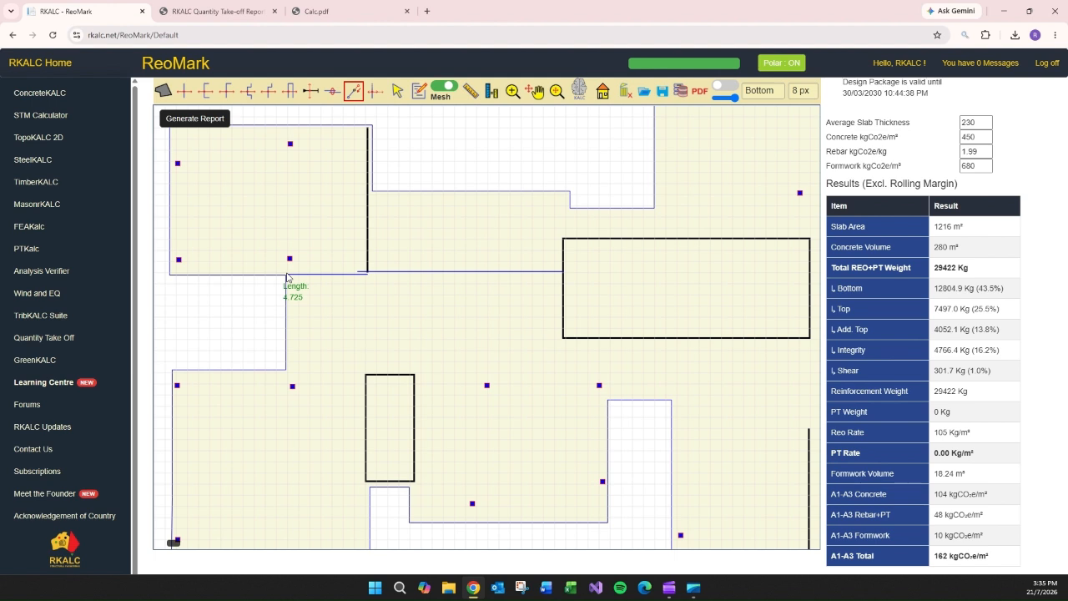
{"action": "left_click", "coordinate": [287, 275]}
Add a vertical N12-200 bottom bar about 10.1 m long, distributed across the full width of both horizontal bars
{"action": "left_click", "coordinate": [184, 90]}
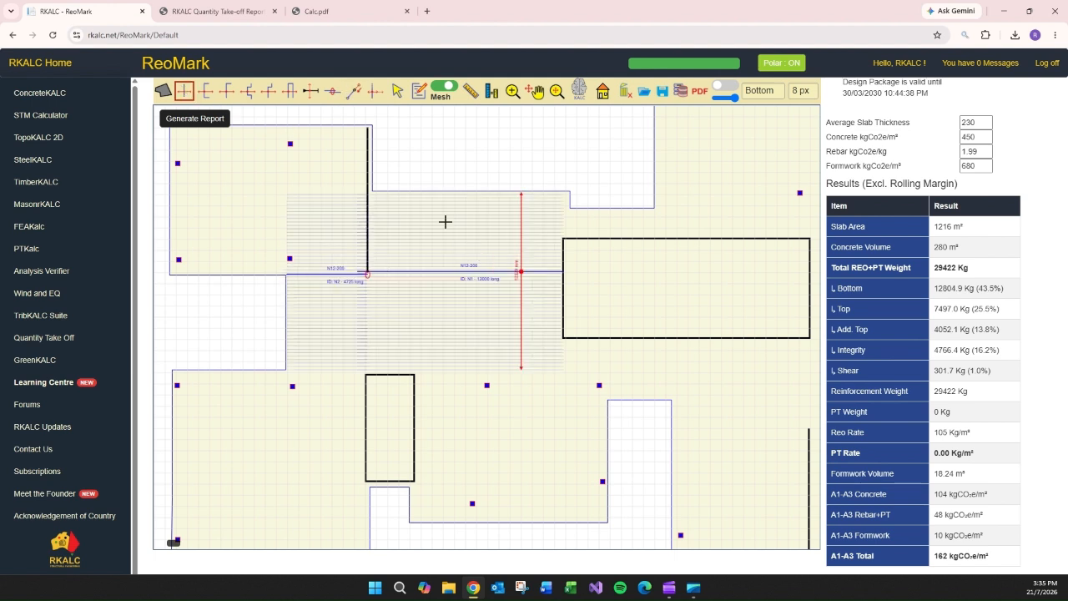
{"action": "left_click", "coordinate": [426, 193]}
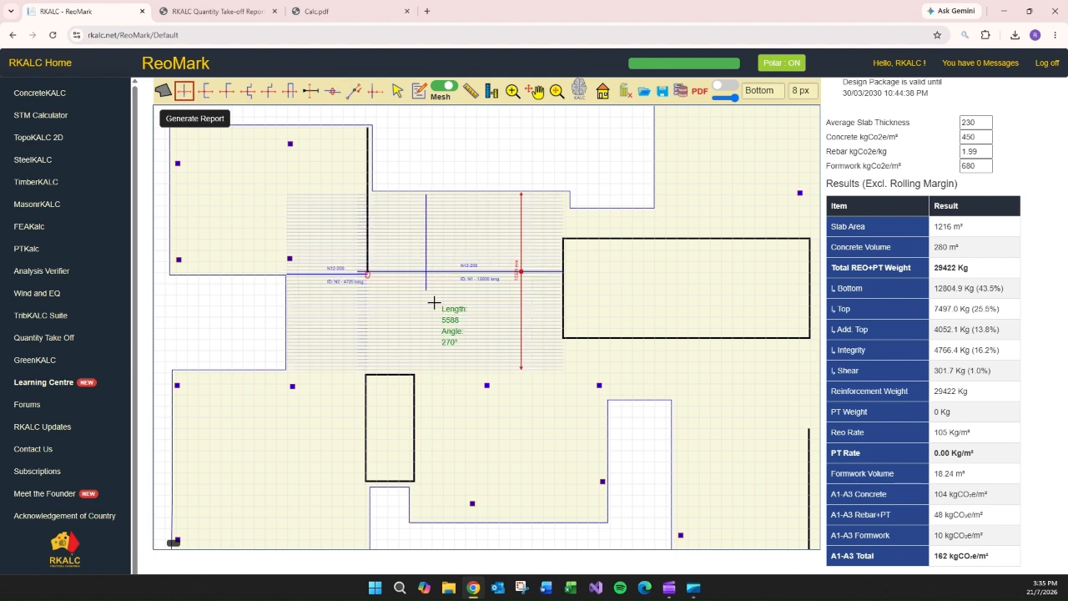
{"action": "left_click", "coordinate": [437, 368]}
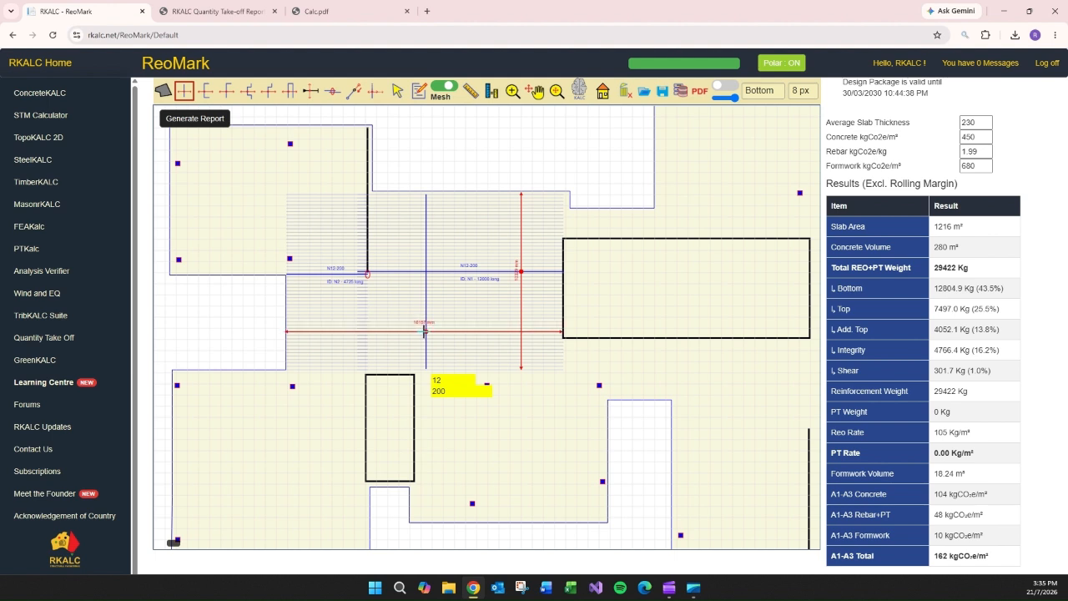
{"action": "left_click", "coordinate": [425, 332]}
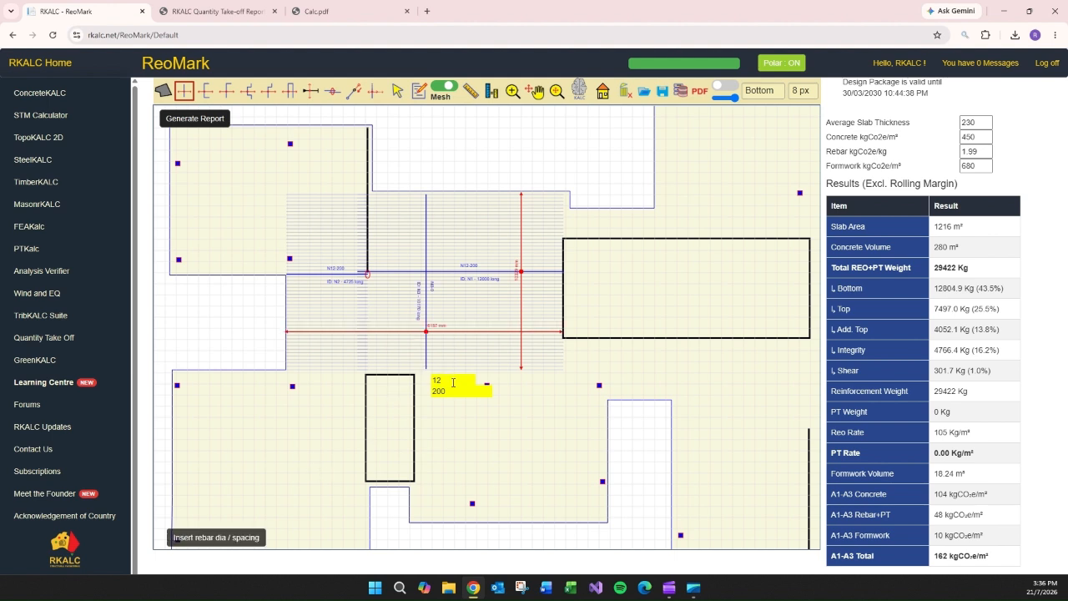
{"action": "key", "text": "Return"}
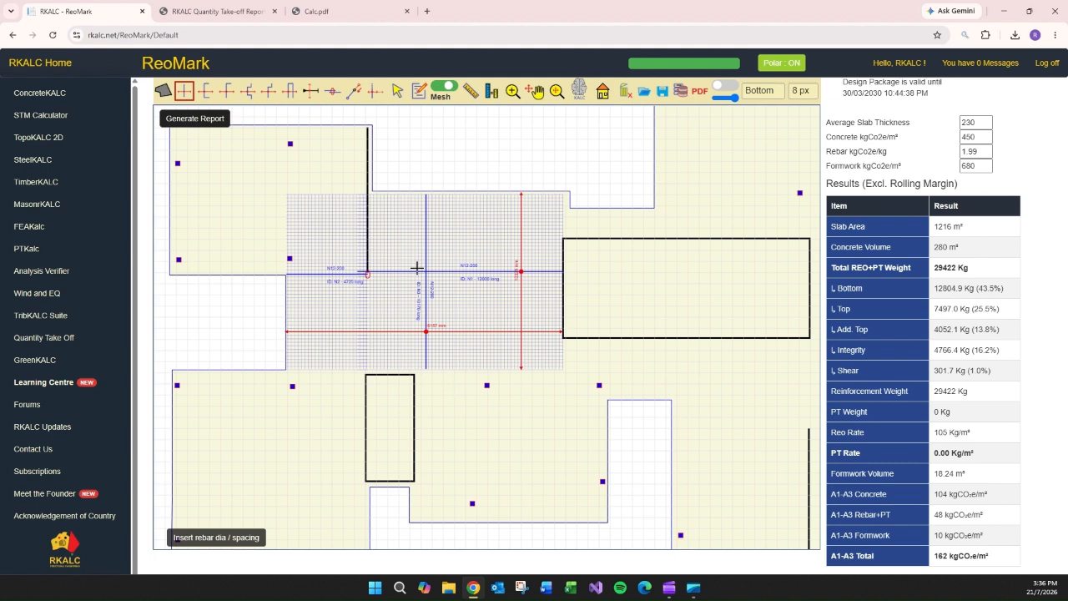
Add a horizontal N12-200 bottom bar about 6.7 m long in the upper-left bay, distributed over the bay's full height
{"action": "left_click", "coordinate": [287, 236]}
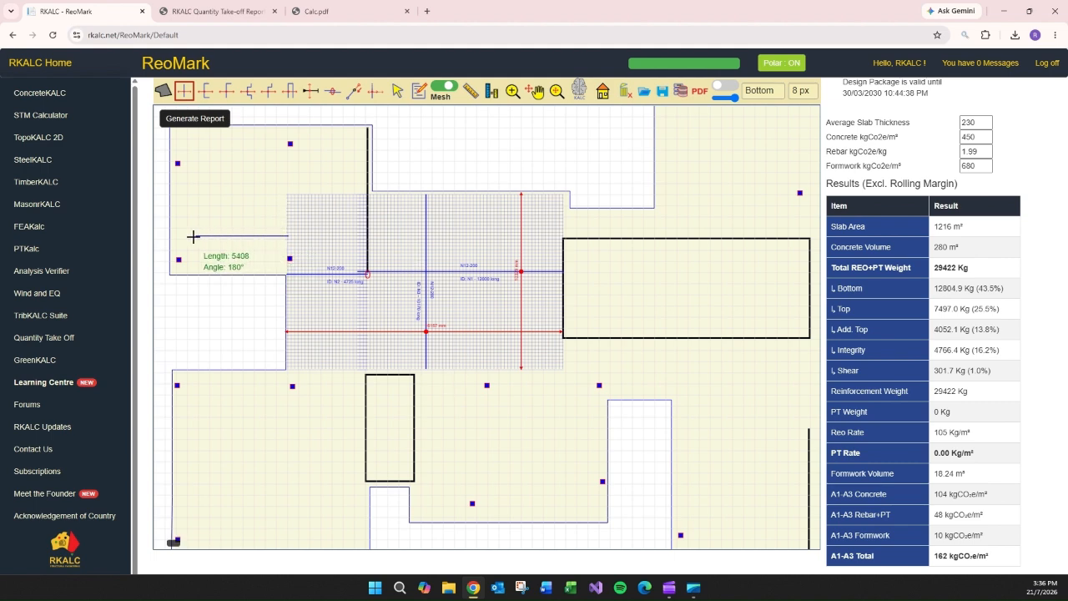
{"action": "left_click", "coordinate": [174, 236]}
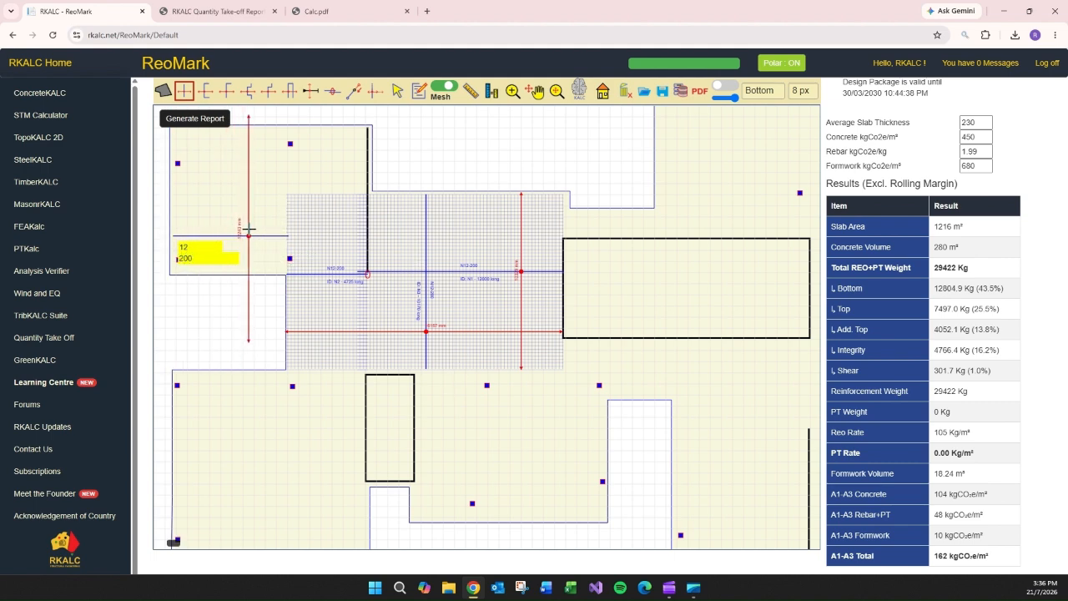
{"action": "left_click", "coordinate": [250, 202]}
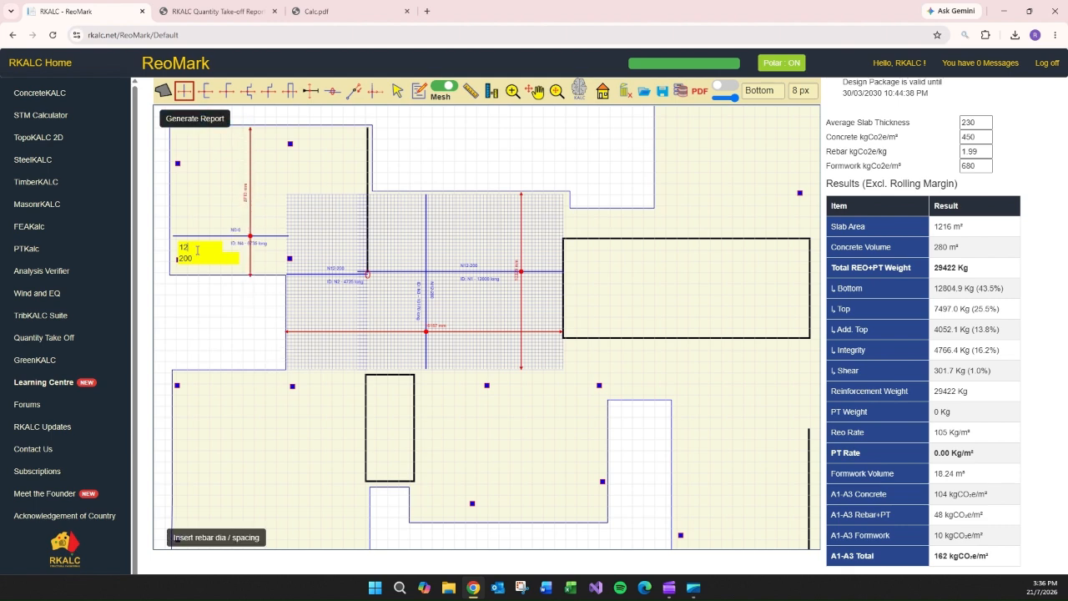
{"action": "key", "text": "Return"}
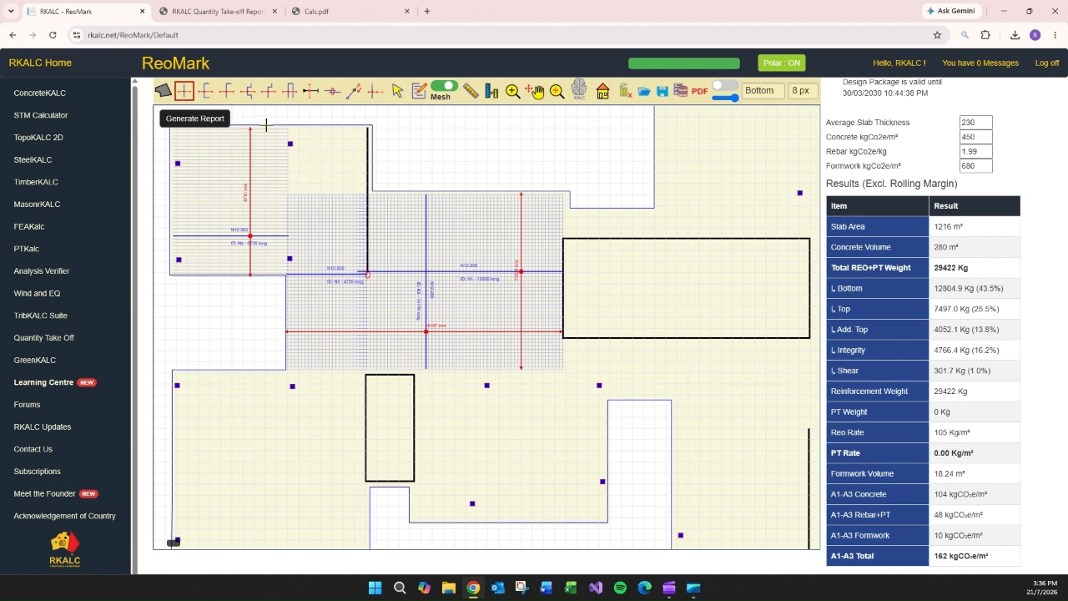
Add a vertical N12-200 bottom bar about 8.6 m long in the upper-left bay, distributed across the bay's horizontal bar
{"action": "left_click", "coordinate": [266, 274]}
{"action": "left_click", "coordinate": [172, 186]}
{"action": "left_click", "coordinate": [287, 185]}
{"action": "key", "text": "Return"}
Add a horizontal N12-200 bottom bar about 5.1 m long between the upper-left bay's mesh and the slab edge beyond the wall
{"action": "left_click", "coordinate": [285, 168]}
{"action": "left_click", "coordinate": [372, 167]}
{"action": "left_click", "coordinate": [337, 127]}
{"action": "key", "text": "Return"}
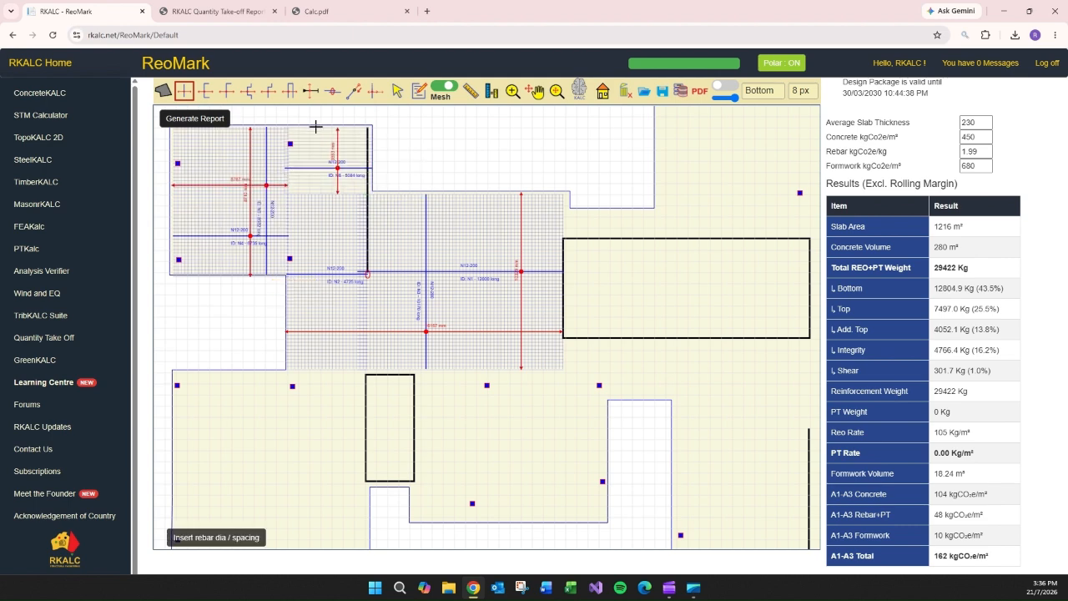
Add a vertical N12-200 bottom bar about 4.1 m long between the upper-left mesh and the wall, distributed across the strip
{"action": "left_click", "coordinate": [316, 127]}
{"action": "left_click", "coordinate": [316, 194]}
{"action": "key", "text": "Return"}
Add a horizontal N12-200 bottom bar about 11 m long in the lower-left bay, distributed over the bay's full height
{"action": "scroll", "coordinate": [329, 126], "scroll_direction": "down", "scroll_amount": 2}
{"action": "middle_click_drag", "start_coordinate": [339, 382], "coordinate": [406, 309]}
{"action": "scroll", "coordinate": [277, 367], "scroll_direction": "up", "scroll_amount": 3}
{"action": "left_click", "coordinate": [262, 324]}
{"action": "left_click", "coordinate": [475, 324]}
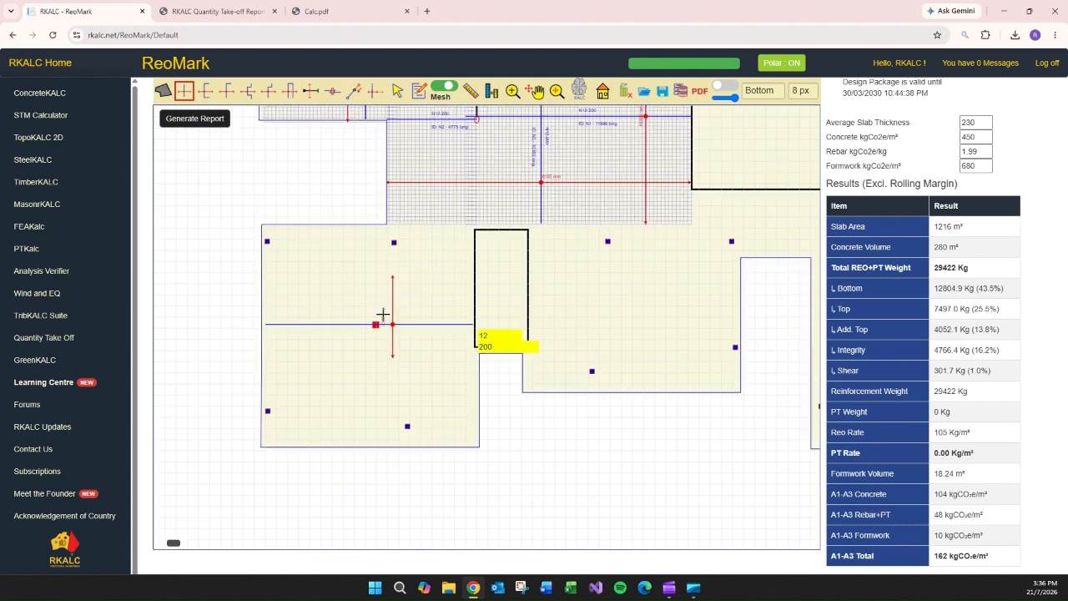
{"action": "left_click", "coordinate": [332, 313]}
{"action": "left_click", "coordinate": [498, 335]}
{"action": "key", "text": "Return"}
Add a vertical N12-200 bottom bar about 11.5 m long in the lower-left bay, distributed across the bay's full width
{"action": "left_click", "coordinate": [296, 226]}
{"action": "left_click", "coordinate": [299, 449]}
{"action": "left_click", "coordinate": [370, 379]}
{"action": "key", "text": "Return"}
{"action": "scroll", "coordinate": [624, 328], "scroll_direction": "up", "scroll_amount": 1}
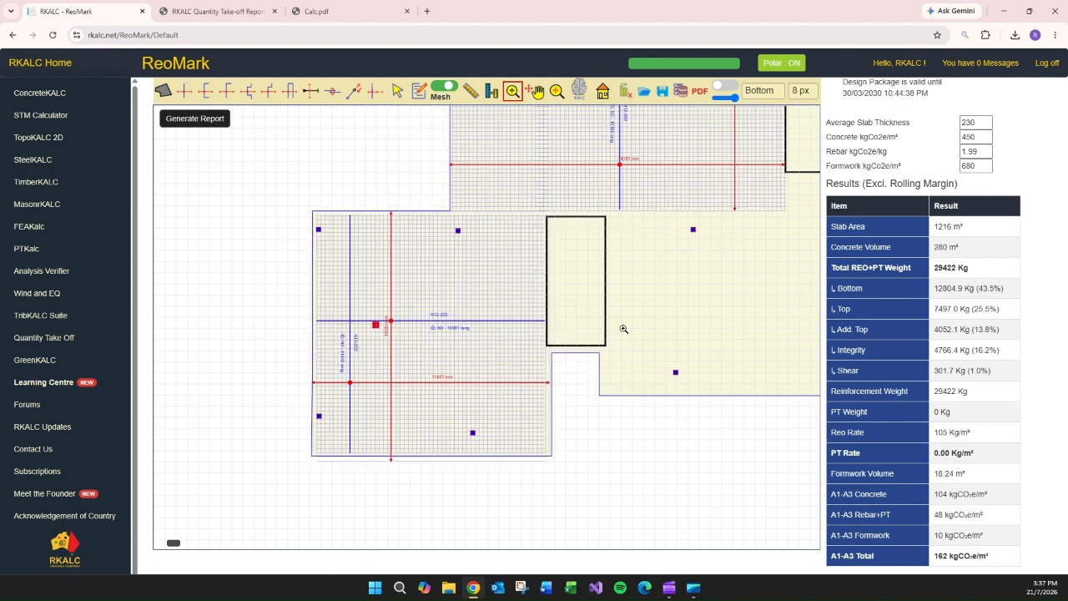
Add a horizontal N12-200 bottom bar about 11.3 m long from the lower core to the slab edge, distributed over about 8.8 m
{"action": "middle_click_drag", "start_coordinate": [624, 329], "coordinate": [331, 401]}
{"action": "left_click", "coordinate": [184, 91]}
{"action": "left_click", "coordinate": [314, 367]}
{"action": "left_click", "coordinate": [548, 366]}
{"action": "left_click", "coordinate": [429, 374]}
{"action": "key", "text": "Return"}
Add a vertical N12-200 bottom bar about 9.4 m long in the bay beside the lower core, distributed across about 11.2 m
{"action": "left_click", "coordinate": [333, 271]}
{"action": "left_click", "coordinate": [332, 466]}
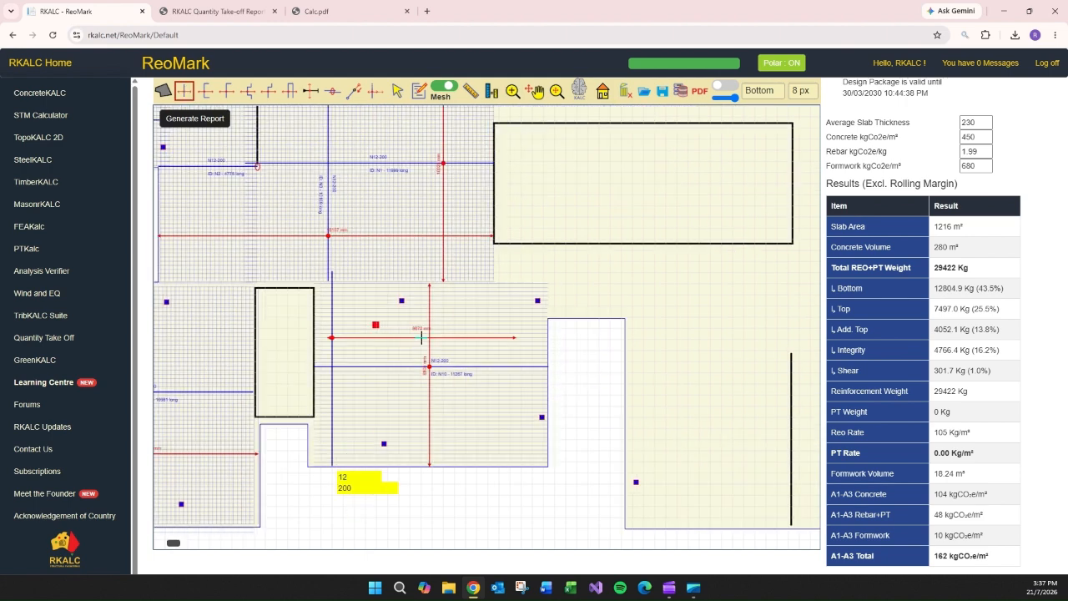
{"action": "left_click", "coordinate": [429, 346]}
{"action": "key", "text": "Return"}
Add a horizontal N12-200 bottom bar about 10.8 m long from the upper bay's left edge to the small core, distributed over about 12 m
{"action": "middle_click_drag", "start_coordinate": [677, 306], "coordinate": [480, 496]}
{"action": "middle_click_drag", "start_coordinate": [634, 250], "coordinate": [511, 417]}
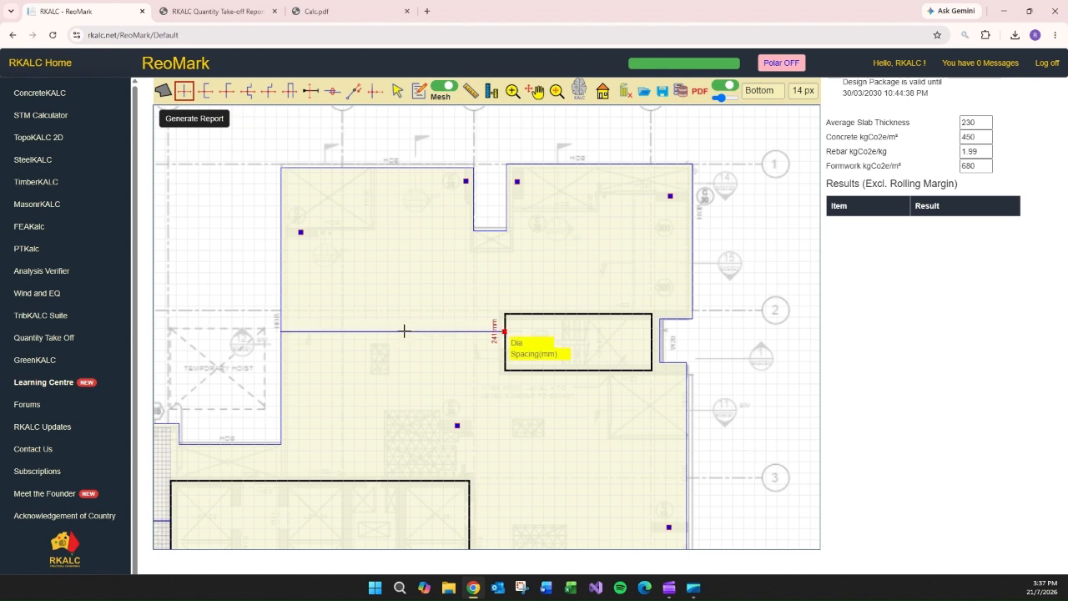
{"action": "left_click", "coordinate": [475, 235]}
{"action": "left_click", "coordinate": [475, 480]}
{"action": "key", "text": "Return"}
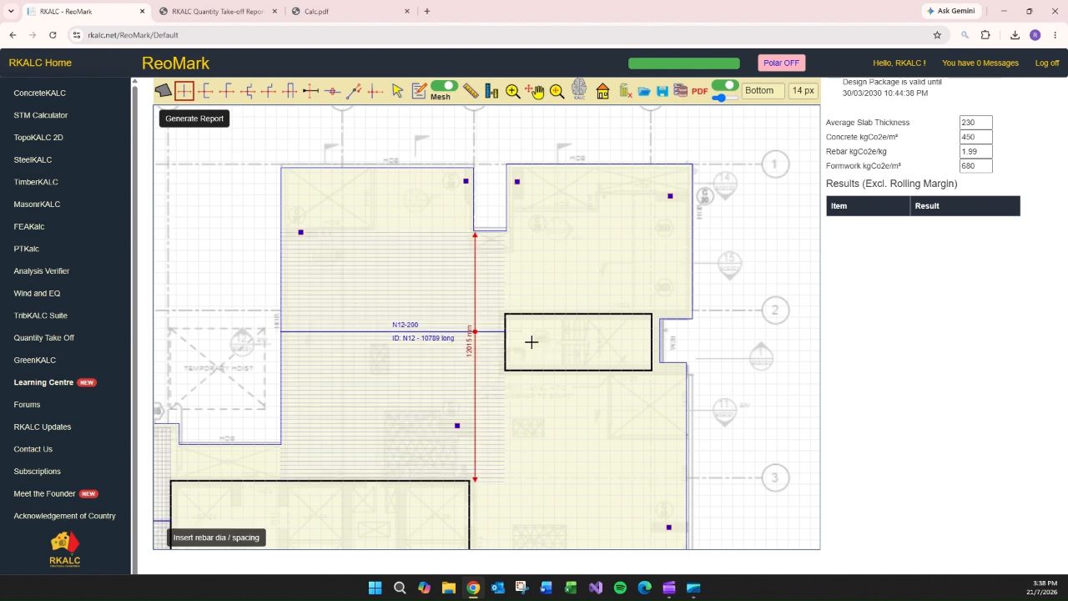
Add a horizontal N12-200 bottom bar about 9.1 m long beside the upper slab recess, distributed from the slab edge to the mesh below
{"action": "left_click", "coordinate": [284, 200]}
{"action": "left_click", "coordinate": [471, 201]}
{"action": "scroll", "coordinate": [417, 207], "scroll_direction": "down", "scroll_amount": 5}
{"action": "left_click", "coordinate": [396, 202]}
{"action": "key", "text": "Return"}
Add a vertical N12-200 bottom bar 12 m long from the upper slab edge beside the recess, distributed across about 9.3 m
{"action": "left_click", "coordinate": [324, 169]}
{"action": "left_click", "coordinate": [324, 417]}
{"action": "scroll", "coordinate": [378, 383], "scroll_direction": "up", "scroll_amount": 5}
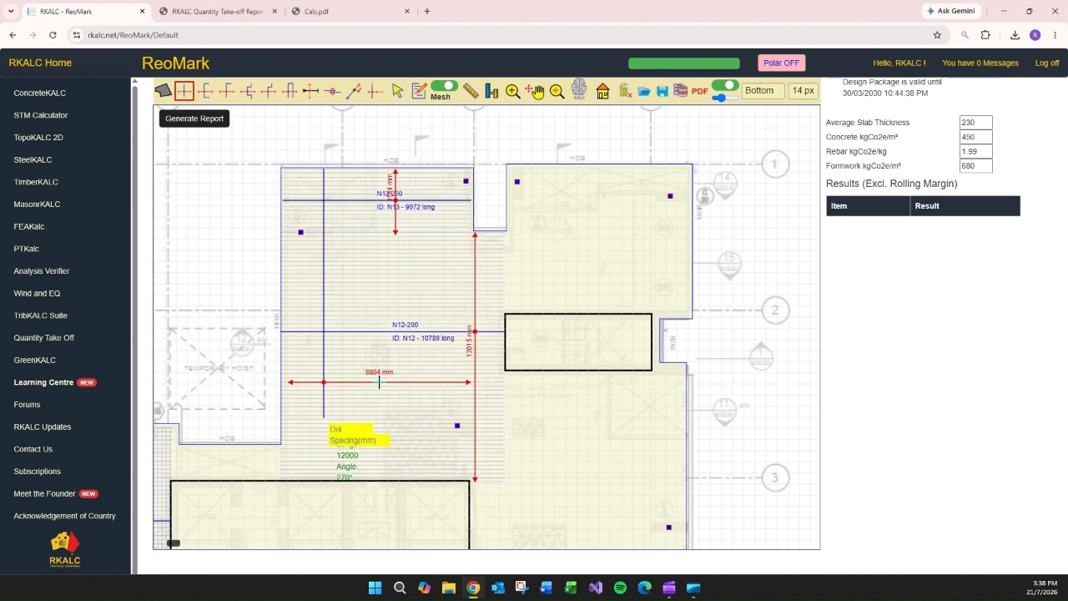
{"action": "scroll", "coordinate": [379, 384], "scroll_direction": "up", "scroll_amount": 3}
{"action": "left_click", "coordinate": [379, 384]}
{"action": "key", "text": "Return"}
Add a vertical N12-200 bottom bar about 3.1 m long continuing the upper bay's mesh to the central core, distributed across about 9.3 m
{"action": "left_click", "coordinate": [366, 415]}
{"action": "left_click", "coordinate": [366, 481]}
{"action": "left_click", "coordinate": [379, 455]}
{"action": "key", "text": "Return"}
Add a vertical N12-200 bottom bar about 7.1 m long from the upper-right slab edge to the small core, distributed across the bay
{"action": "left_click", "coordinate": [603, 164]}
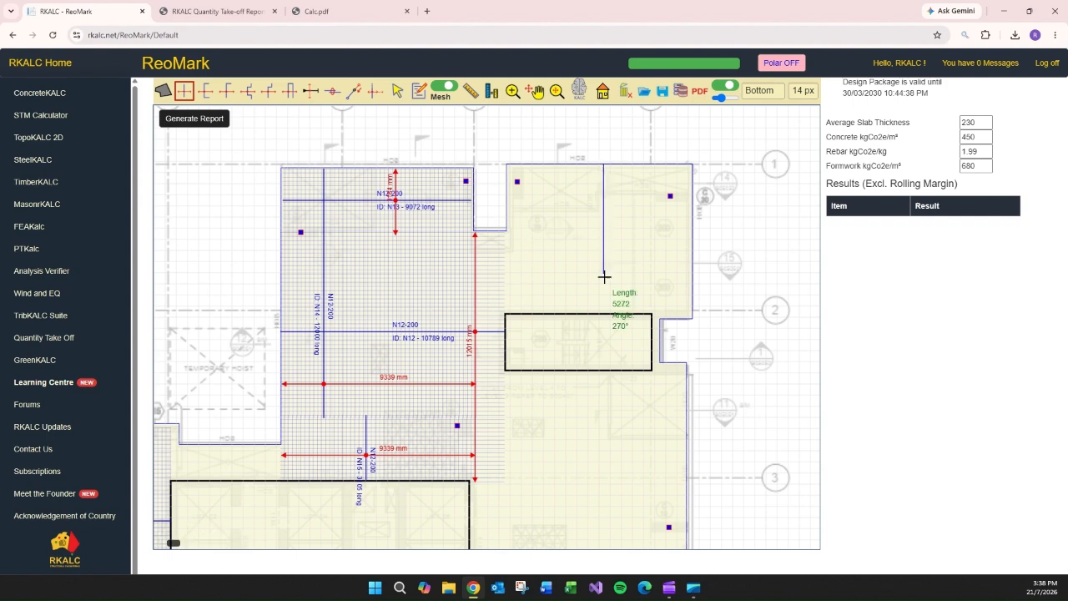
{"action": "left_click", "coordinate": [603, 311]}
{"action": "left_click", "coordinate": [608, 251]}
{"action": "key", "text": "Return"}
Add a horizontal N12-200 bottom bar about 8.9 m long in the upper-right bay, distributed from the slab edge to the small core
{"action": "left_click", "coordinate": [507, 210]}
{"action": "left_click", "coordinate": [692, 211]}
{"action": "left_click", "coordinate": [546, 232]}
{"action": "key", "text": "Return"}
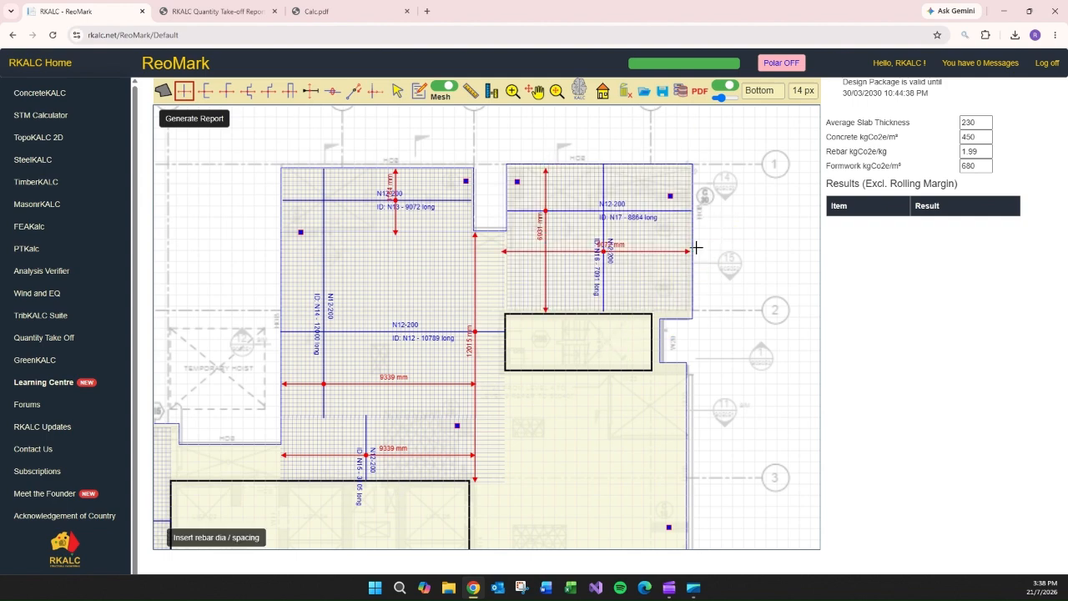
Add a horizontal N12-200 bottom bar about 2.1 m long below the upper recess, linking the meshes on both sides
{"action": "left_click", "coordinate": [475, 274]}
{"action": "left_click", "coordinate": [506, 274]}
{"action": "left_click", "coordinate": [496, 280]}
{"action": "key", "text": "Return"}
Add a horizontal N12-200 bottom bar 12 m long in the lower-right bay, distributed over about 13.6 m up to the central core
{"action": "scroll", "coordinate": [553, 376], "scroll_direction": "down", "scroll_amount": 3}
{"action": "scroll", "coordinate": [370, 386], "scroll_direction": "up", "scroll_amount": 3}
{"action": "left_click", "coordinate": [362, 391]}
{"action": "left_click", "coordinate": [625, 391]}
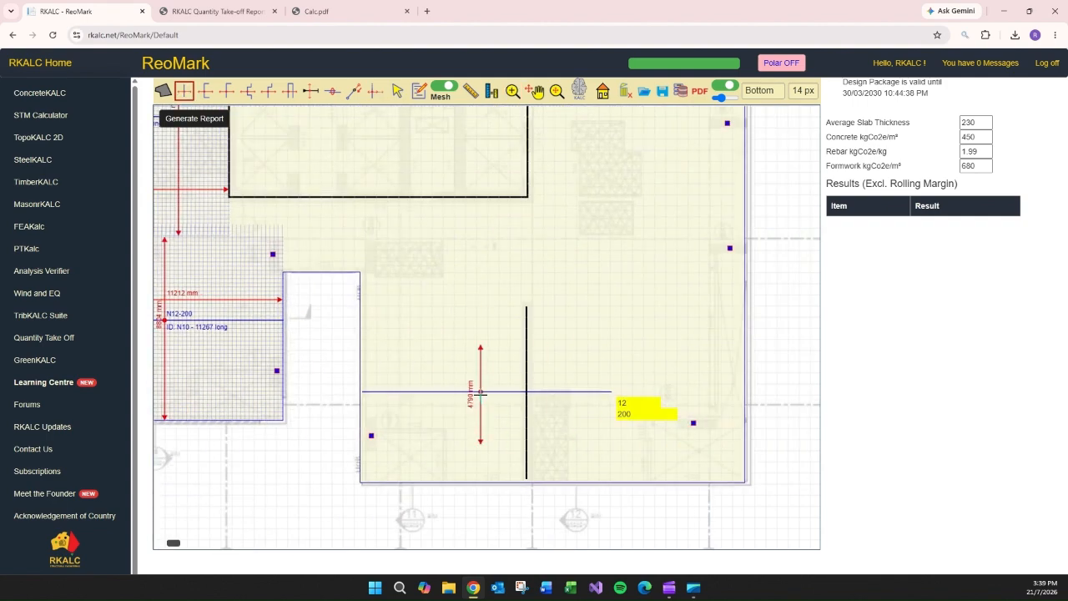
{"action": "scroll", "coordinate": [487, 341], "scroll_direction": "up", "scroll_amount": 10}
{"action": "left_click", "coordinate": [488, 340]}
{"action": "key", "text": "Return"}
Add a horizontal N12-200 bottom bar about 6.7 m long lapping the lower-right 12 m bar, and align it with that bar's distribution
{"action": "left_click", "coordinate": [599, 389]}
{"action": "left_click", "coordinate": [738, 388]}
{"action": "left_click", "coordinate": [684, 362]}
{"action": "key", "text": "Return"}
{"action": "left_click", "coordinate": [332, 91]}
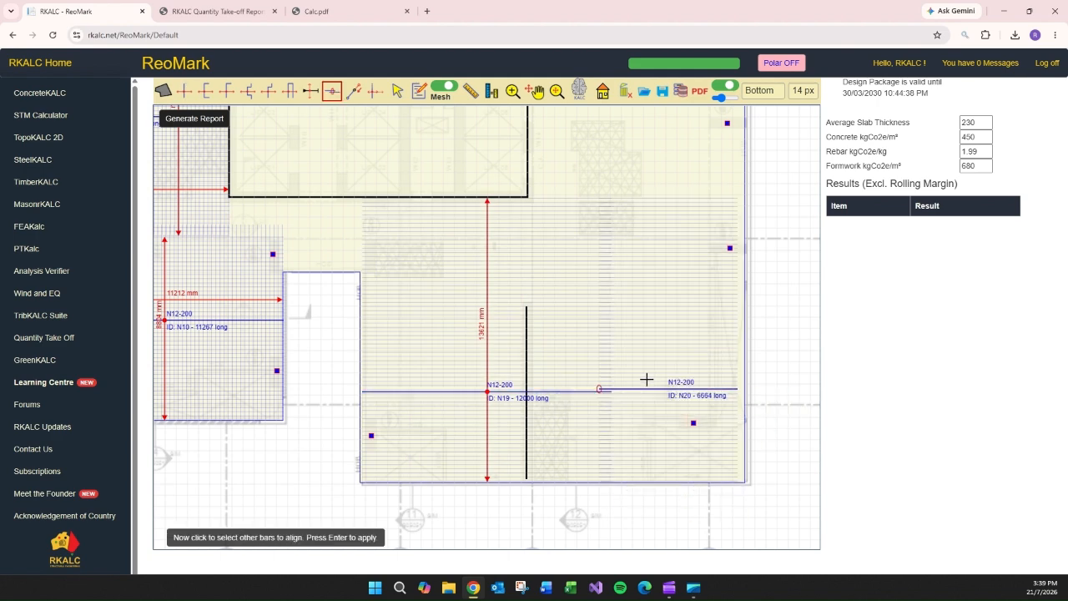
Add a vertical N12-200 bottom bar 12 m long in the lower-right bay, distributed across the bay's full width of about 18.4 m
{"action": "left_click", "coordinate": [185, 91]}
{"action": "left_click", "coordinate": [408, 201]}
{"action": "left_click", "coordinate": [408, 450]}
{"action": "left_click", "coordinate": [554, 291]}
{"action": "key", "text": "Return"}
Add a vertical N12-200 bottom bar about 1.7 m long at the lower-right slab edge and align it with the 12 m vertical bar
{"action": "left_click", "coordinate": [450, 447]}
{"action": "left_click", "coordinate": [450, 481]}
{"action": "left_click", "coordinate": [552, 467]}
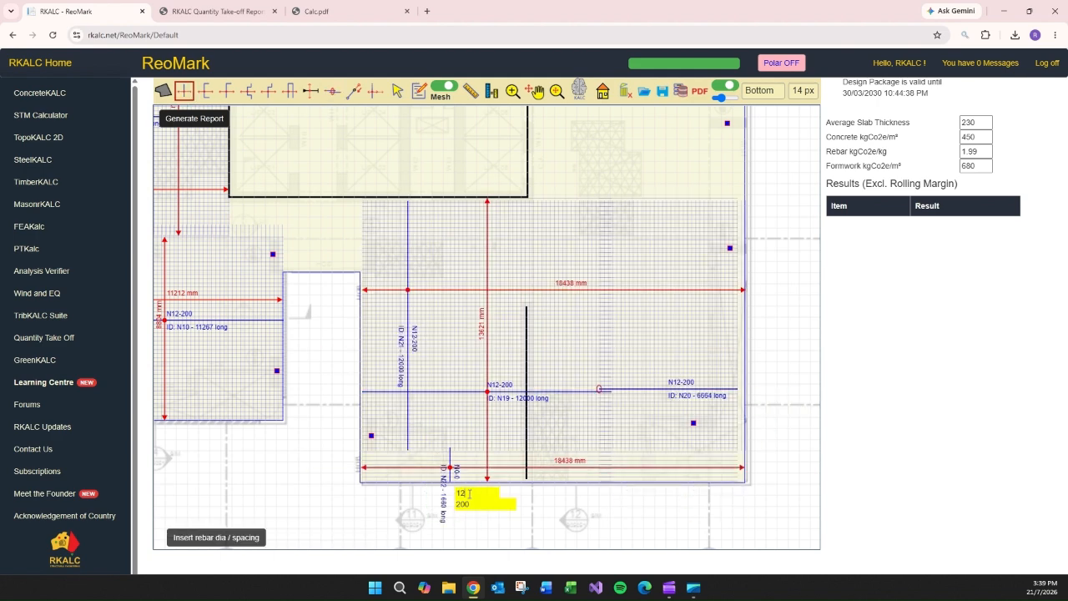
{"action": "key", "text": "Return"}
{"action": "left_click", "coordinate": [332, 91]}
{"action": "left_click", "coordinate": [408, 423]}
{"action": "left_click", "coordinate": [449, 454]}
Add a vertical N12-200 bottom bar about 11.7 m long from the small core into the lower-right mesh, distributed across about 10.4 m
{"action": "left_click", "coordinate": [185, 91]}
{"action": "left_click", "coordinate": [630, 232]}
{"action": "left_click", "coordinate": [631, 475]}
{"action": "left_click", "coordinate": [612, 398]}
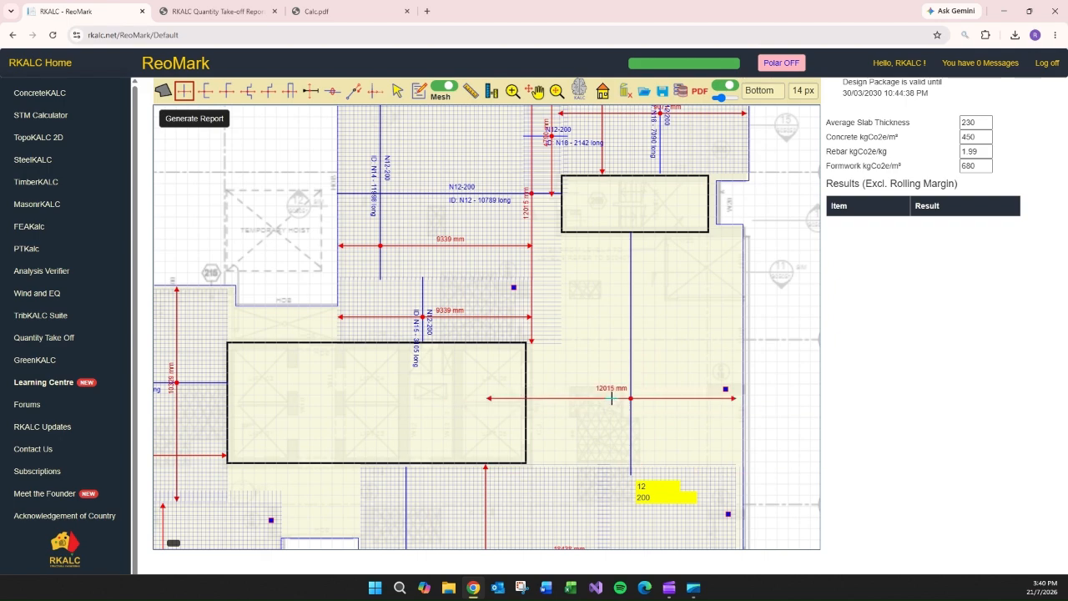
{"action": "scroll", "coordinate": [626, 401], "scroll_direction": "down", "scroll_amount": 3}
{"action": "left_click", "coordinate": [634, 401]}
{"action": "key", "text": "Return"}
Add a horizontal N12-200 bottom bar about 10.2 m long beside the central core, distributed over about 10.9 m below the small core
{"action": "left_click", "coordinate": [530, 365]}
{"action": "left_click", "coordinate": [742, 365]}
{"action": "left_click", "coordinate": [696, 348]}
{"action": "key", "text": "Return"}
Add a horizontal N12-200 bottom bar 12 m long inside the central core, distributed over the core's full height
{"action": "left_click", "coordinate": [513, 91]}
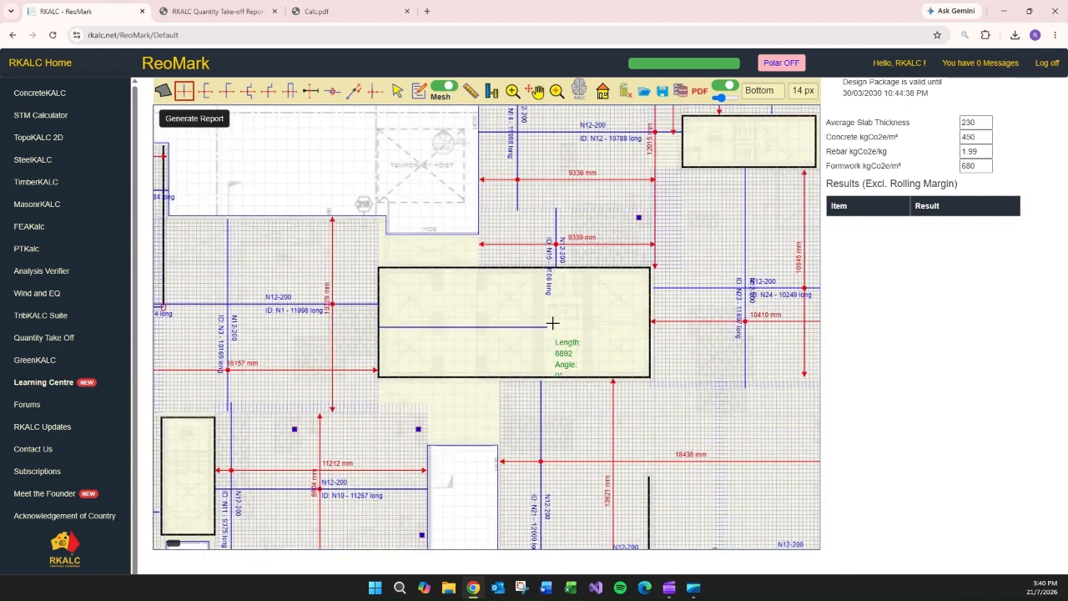
{"action": "left_click", "coordinate": [606, 326]}
{"action": "left_click", "coordinate": [459, 324]}
{"action": "key", "text": "Return"}
Add a vertical N12-200 bottom bar about 5.6 m long inside the central core, distributed across the core's full width
{"action": "left_click", "coordinate": [409, 270]}
{"action": "left_click", "coordinate": [409, 375]}
{"action": "left_click", "coordinate": [514, 290]}
{"action": "key", "text": "Return"}
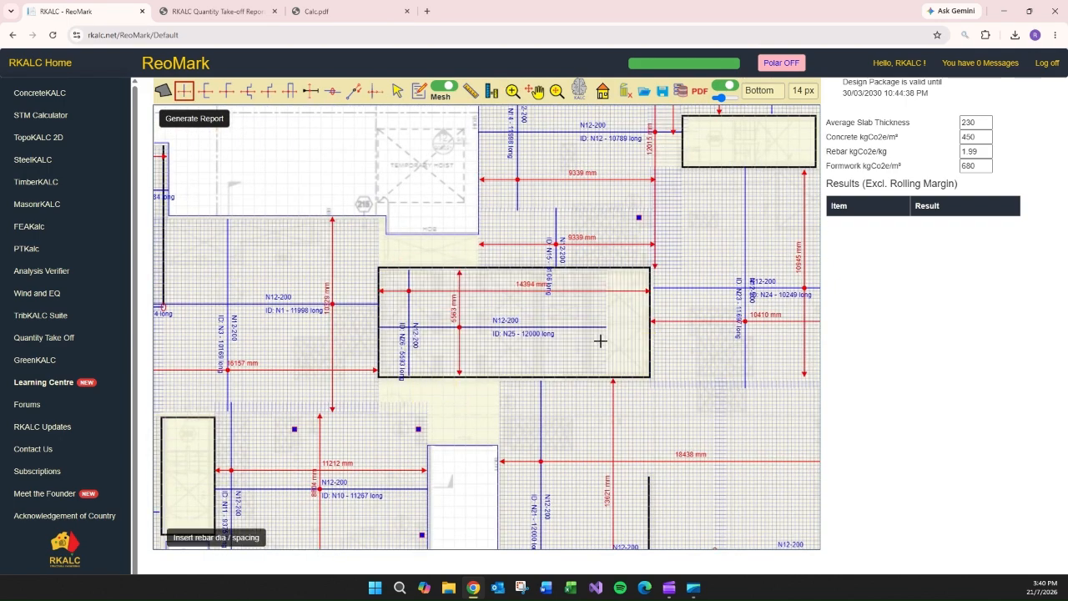
Add a horizontal N12-200 bottom bar about 2.9 m long lapping the core's 12 m bar to reach the right core wall
{"action": "left_click", "coordinate": [600, 333]}
{"action": "left_click", "coordinate": [649, 333]}
{"action": "left_click", "coordinate": [626, 333]}
{"action": "key", "text": "Return"}
Add crossing N12-200 bottom bars in the narrow strip above the central core, with the horizontal bar about 5.6 m long
{"action": "left_click", "coordinate": [419, 235]}
{"action": "left_click", "coordinate": [419, 265]}
{"action": "left_click", "coordinate": [418, 252]}
{"action": "key", "text": "Return"}
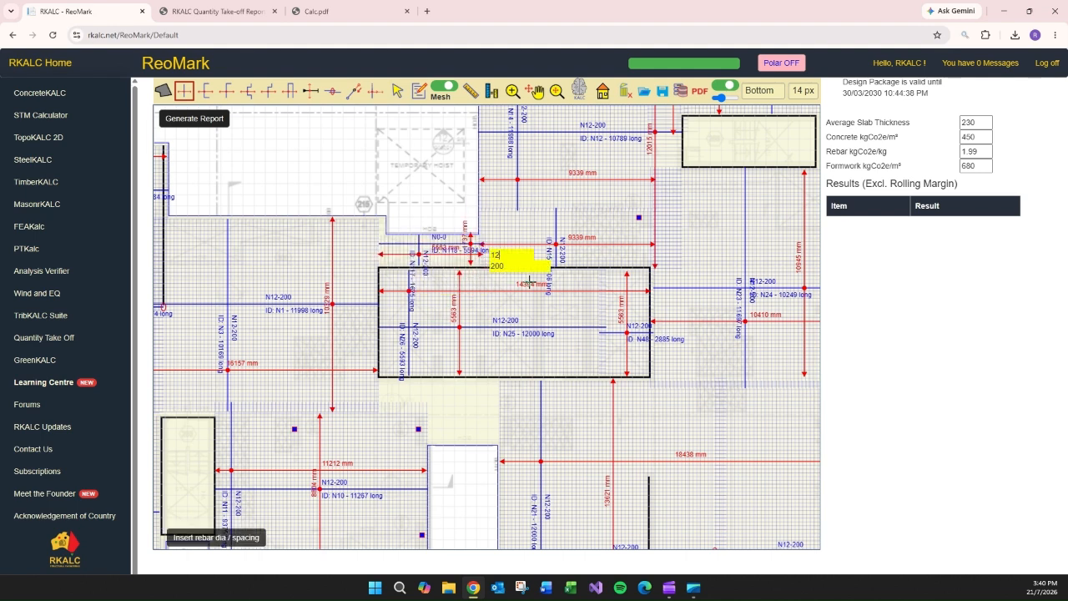
{"action": "key", "text": "Return"}
Shift the lap between vertical bars N3 and N11 upward, making them about 8.4 m and 11.2 m long
{"action": "left_click", "coordinate": [332, 92]}
{"action": "left_click", "coordinate": [353, 91]}
{"action": "left_click_drag", "start_coordinate": [228, 409], "coordinate": [231, 369]}
{"action": "key", "text": "Return"}
{"action": "left_click", "coordinate": [185, 90]}
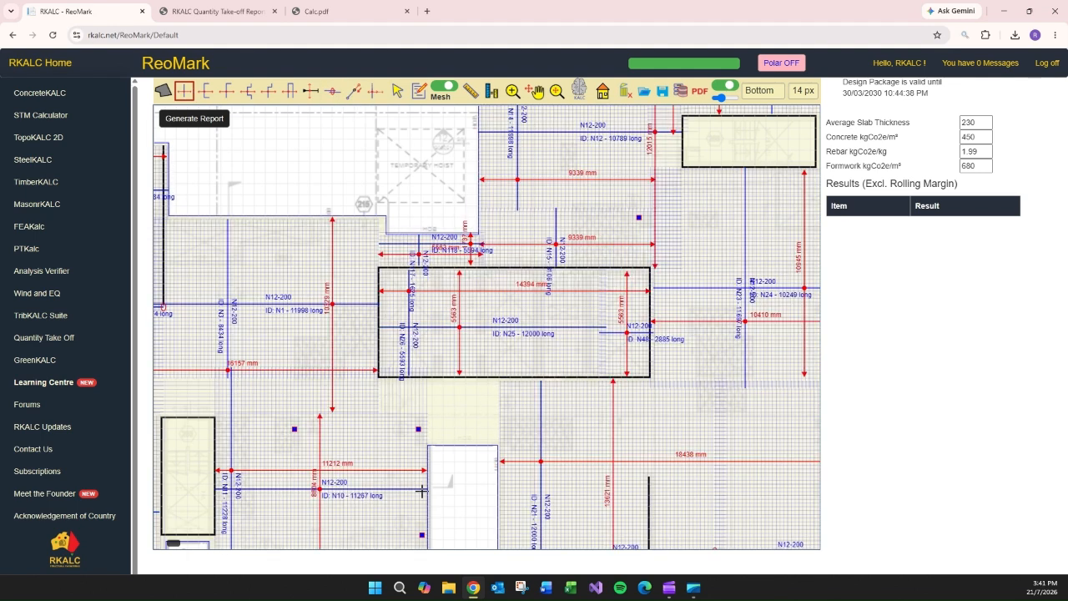
{"action": "left_click", "coordinate": [433, 395]}
{"action": "left_click", "coordinate": [498, 394]}
{"action": "left_click", "coordinate": [462, 400]}
{"action": "key", "text": "Return"}
{"action": "left_click", "coordinate": [397, 91]}
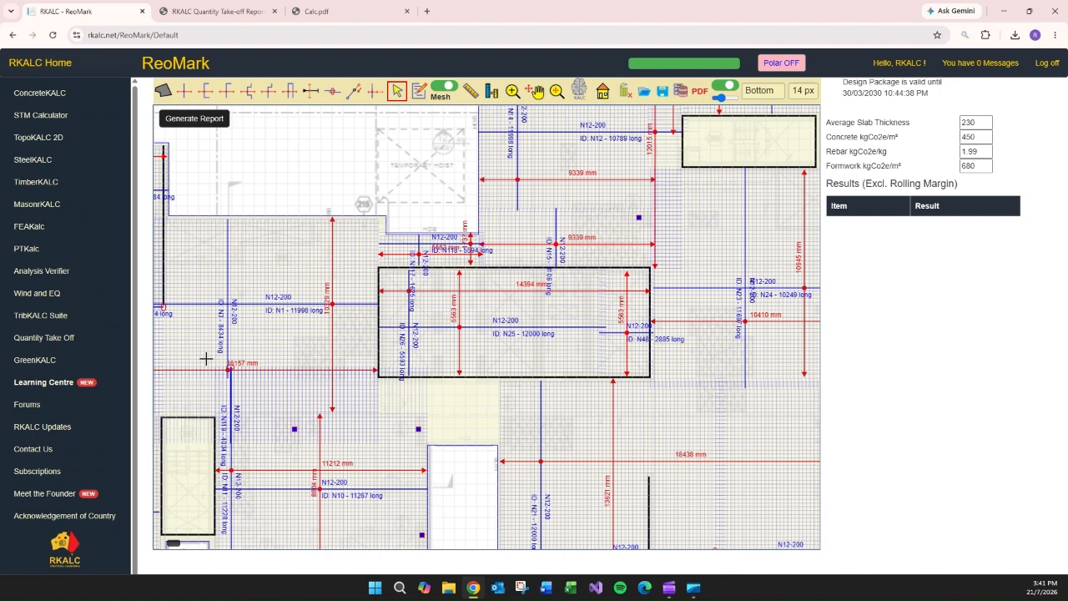
{"action": "left_click", "coordinate": [229, 408]}
{"action": "key", "text": "Delete"}
Add crossing N12-200 bottom bars in the neck below the central core, the vertical about 3.5 m and the horizontal about 5.9 m long
{"action": "left_click", "coordinate": [185, 91]}
{"action": "left_click", "coordinate": [465, 378]}
{"action": "left_click", "coordinate": [465, 444]}
{"action": "left_click", "coordinate": [465, 406]}
{"action": "key", "text": "Return"}
{"action": "left_click", "coordinate": [497, 390]}
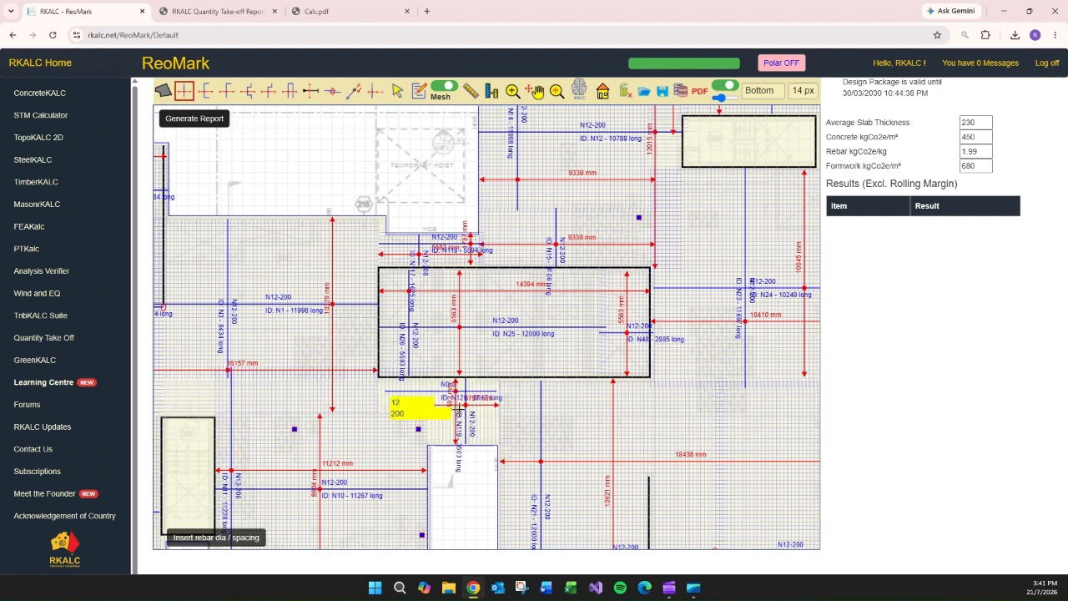
{"action": "key", "text": "Return"}
Recalculate the slab quantities with the completed bottom mesh and set the annotation text size to 10 px
{"action": "left_click", "coordinate": [513, 91]}
{"action": "scroll", "coordinate": [424, 349], "scroll_direction": "down", "scroll_amount": 5}
{"action": "left_click_drag", "start_coordinate": [725, 342], "coordinate": [785, 350]}
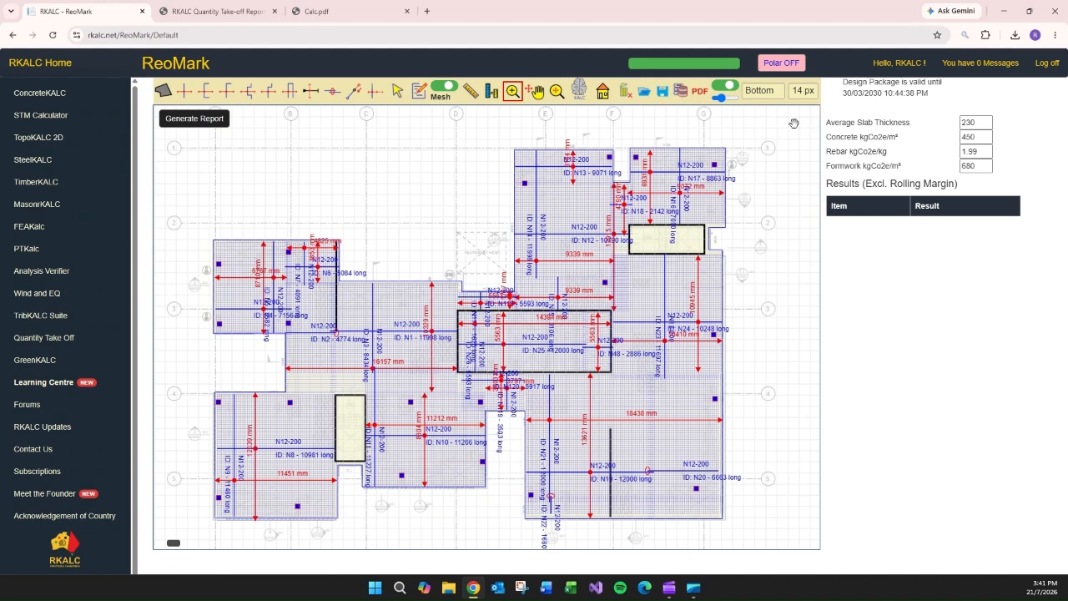
{"action": "left_click", "coordinate": [579, 92]}
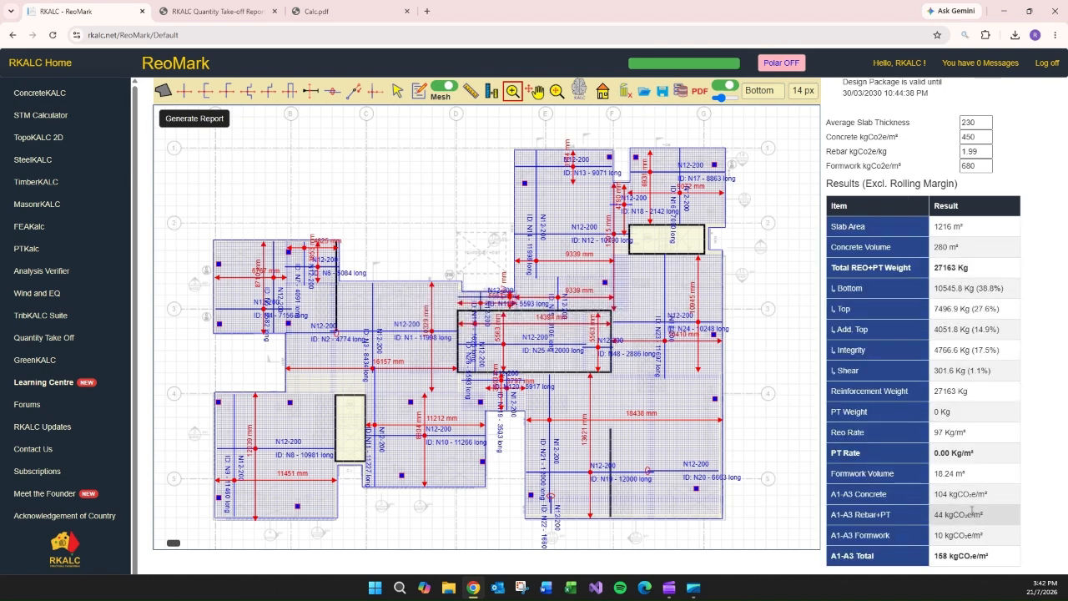
{"action": "left_click", "coordinate": [804, 93]}
{"action": "left_click", "coordinate": [801, 121]}
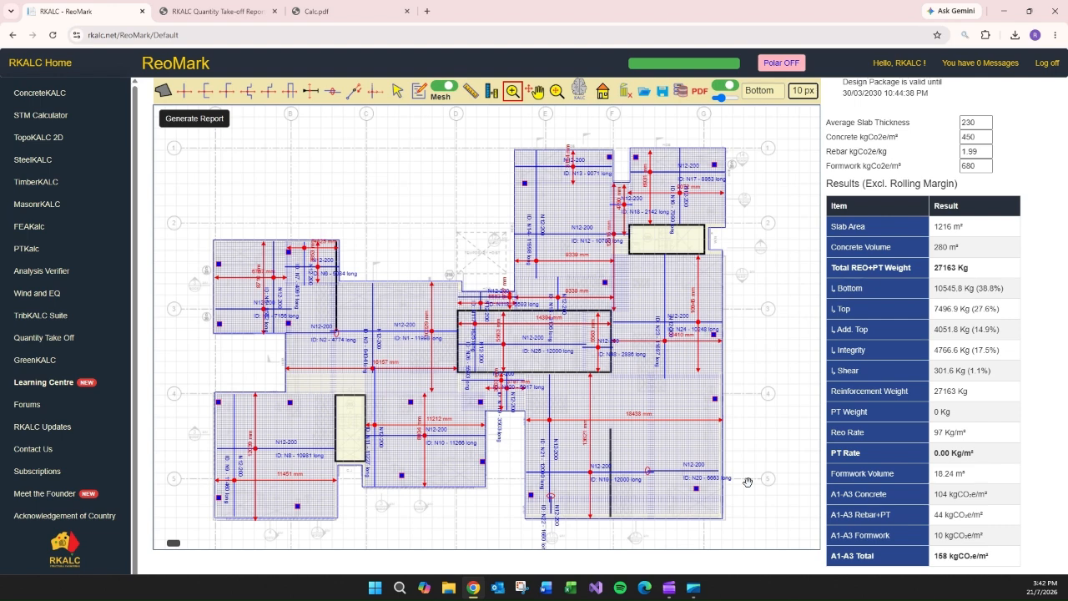
Select all the bottom bars on the slab and set their diameter to 16 mm
{"action": "left_click", "coordinate": [399, 92]}
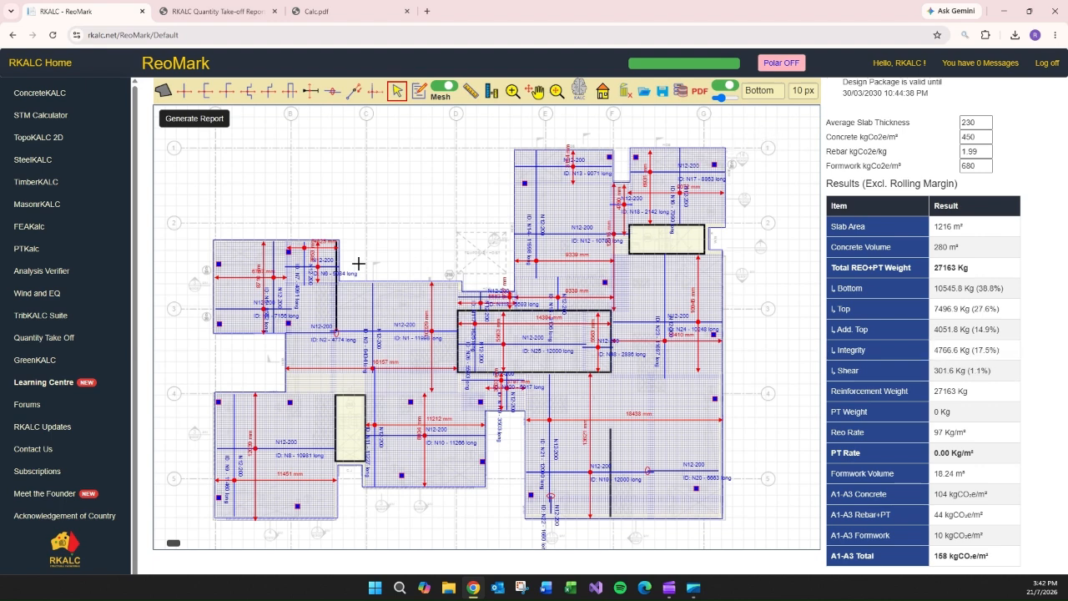
{"action": "mouse_move", "coordinate": [776, 129]}
{"action": "left_mouse_down"}
{"action": "mouse_move", "coordinate": [579, 221]}
{"action": "mouse_move", "coordinate": [299, 396]}
{"action": "mouse_move", "coordinate": [199, 514]}
{"action": "mouse_move", "coordinate": [193, 544]}
{"action": "mouse_move", "coordinate": [205, 542]}
{"action": "left_mouse_up"}
{"action": "double_click", "coordinate": [517, 294]}
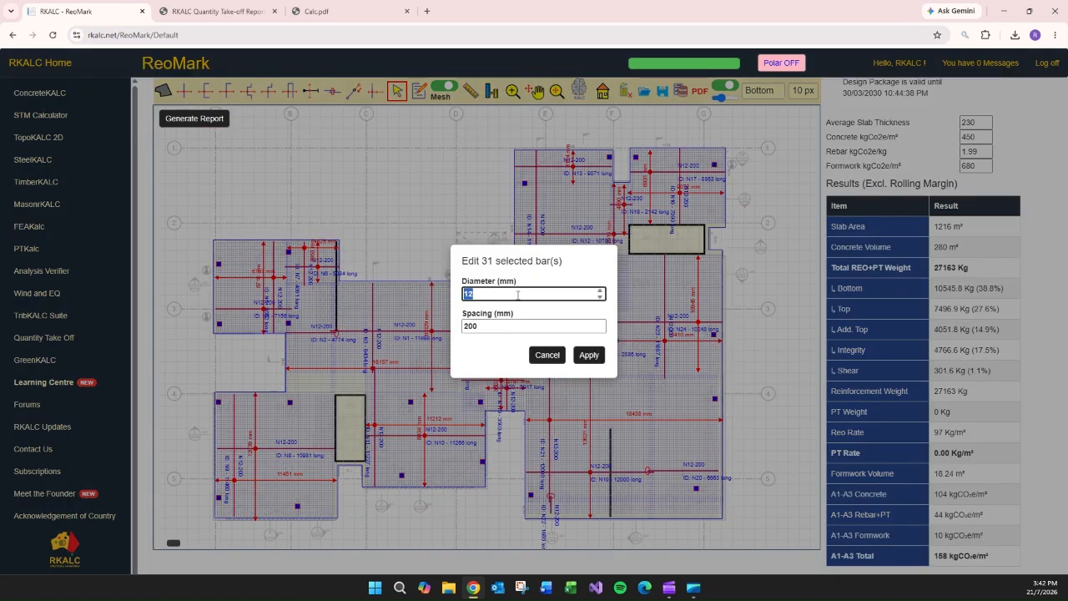
{"action": "type", "text": "16"}
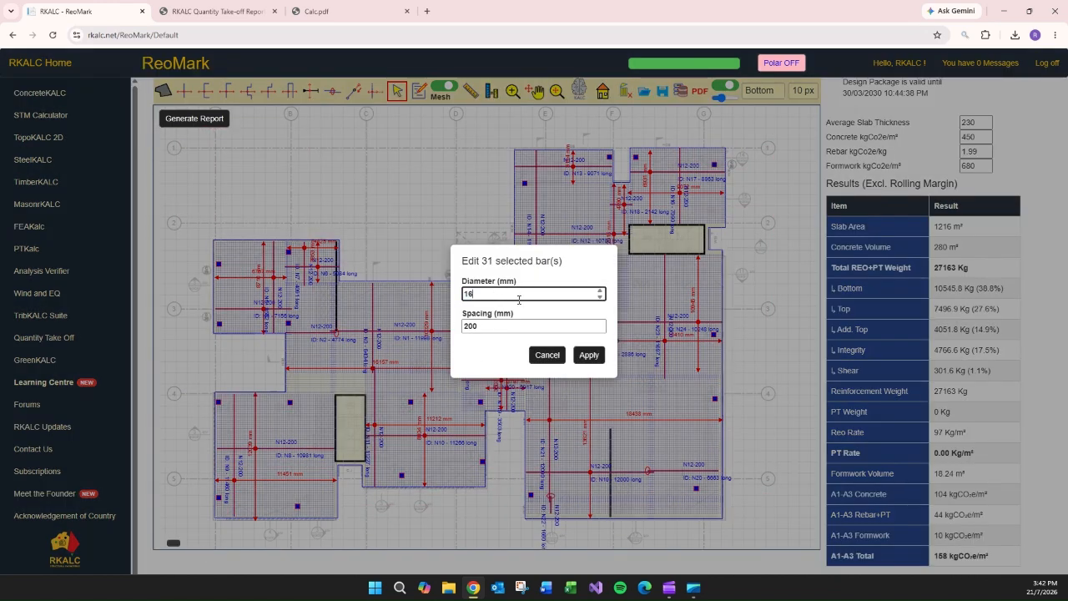
{"action": "left_click", "coordinate": [589, 357]}
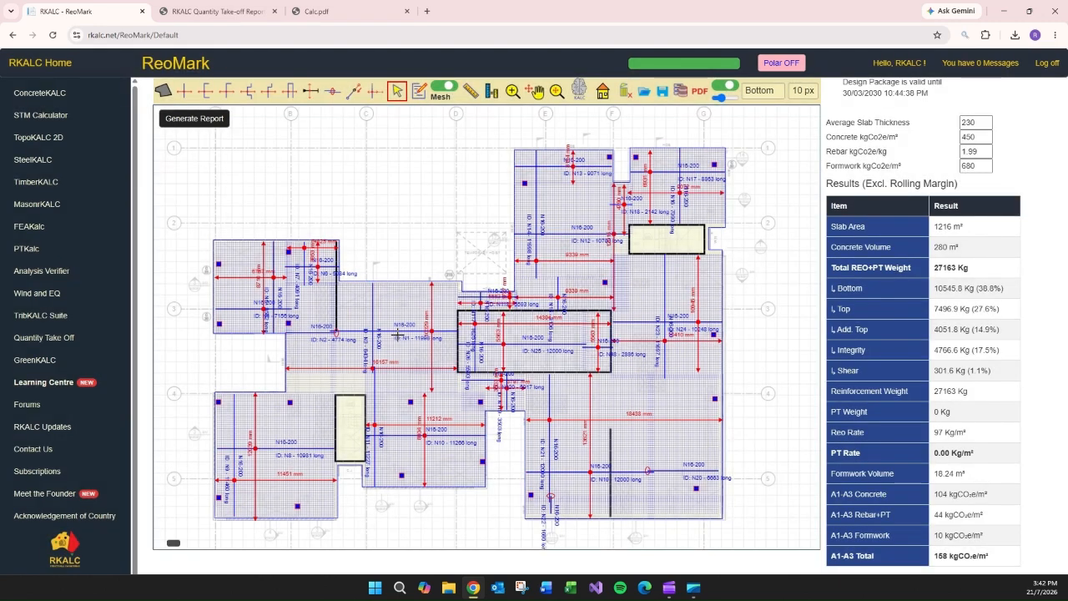
Set the diameter of the 7.2 m horizontal bar in the upper-left bay to 12 mm
{"action": "scroll", "coordinate": [398, 358], "scroll_direction": "up", "scroll_amount": 5}
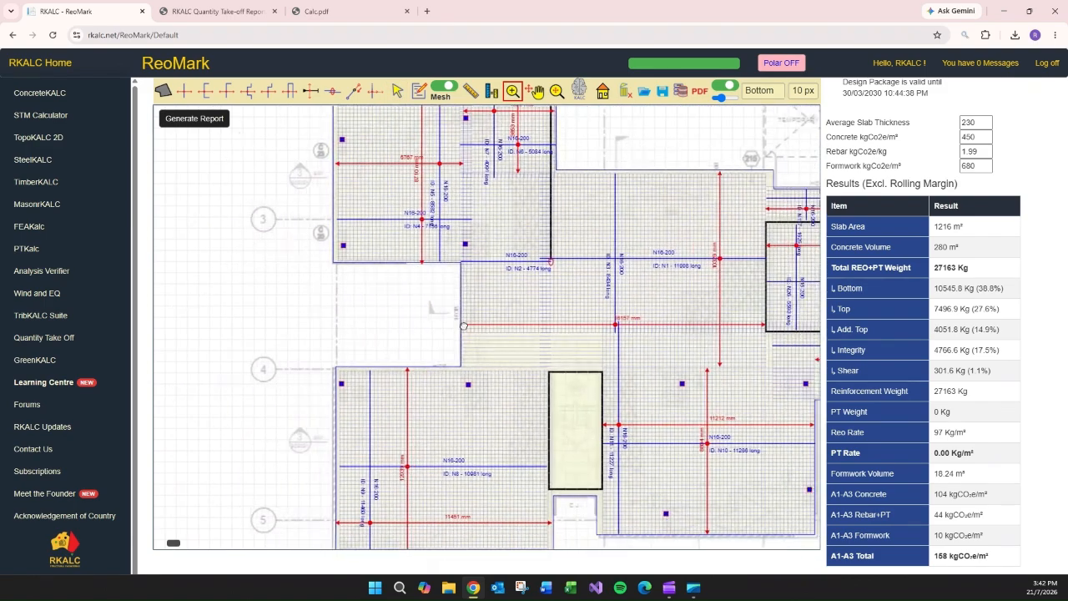
{"action": "scroll", "coordinate": [395, 461], "scroll_direction": "up", "scroll_amount": 2}
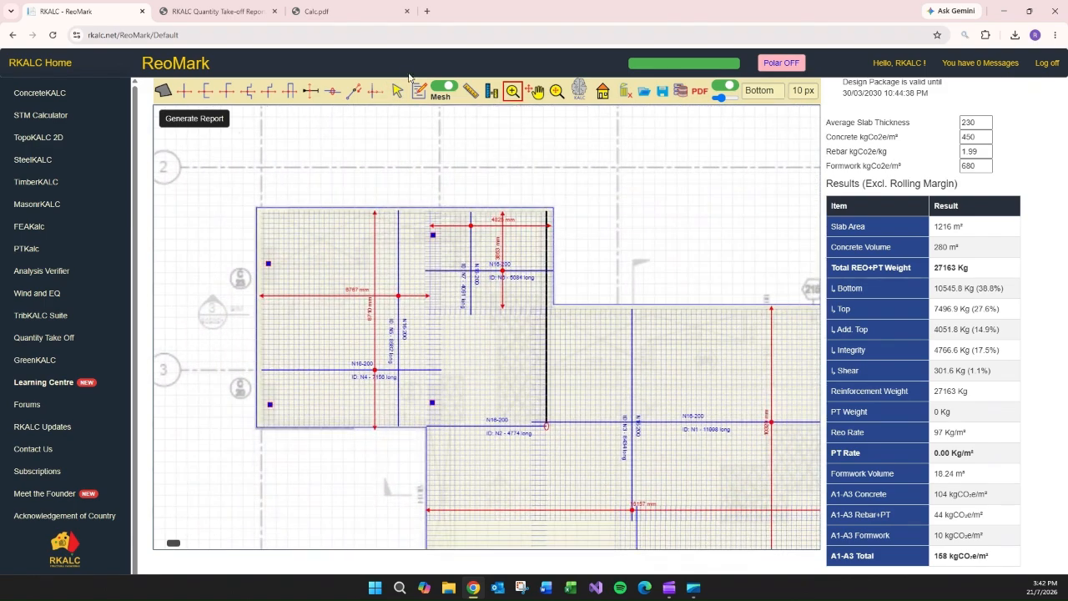
{"action": "left_click", "coordinate": [398, 93]}
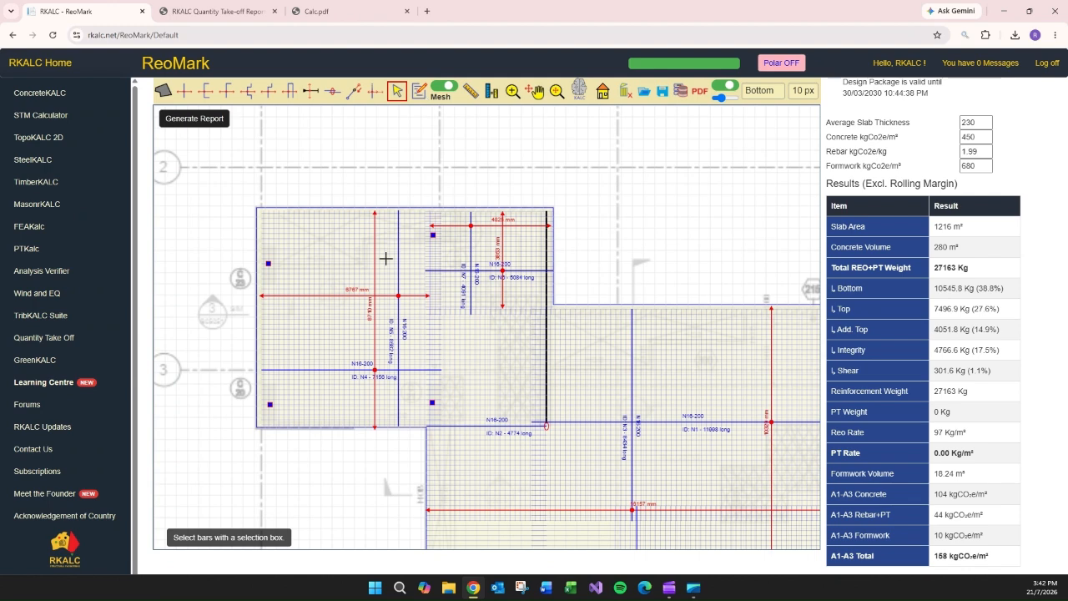
{"action": "left_click_drag", "start_coordinate": [388, 271], "coordinate": [316, 384]}
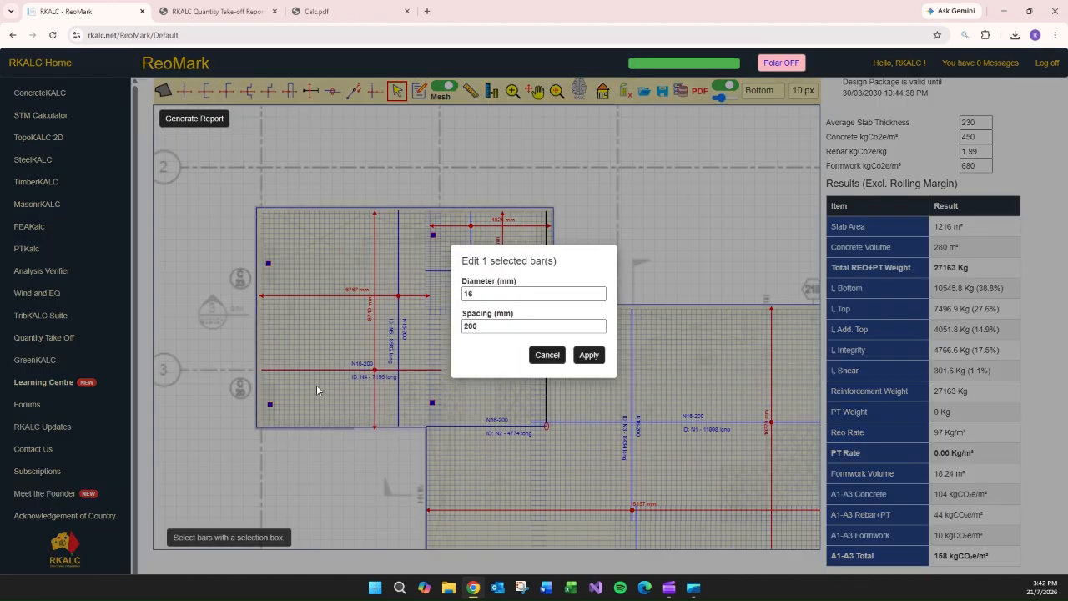
{"action": "double_click", "coordinate": [472, 294]}
{"action": "type", "text": "12"}
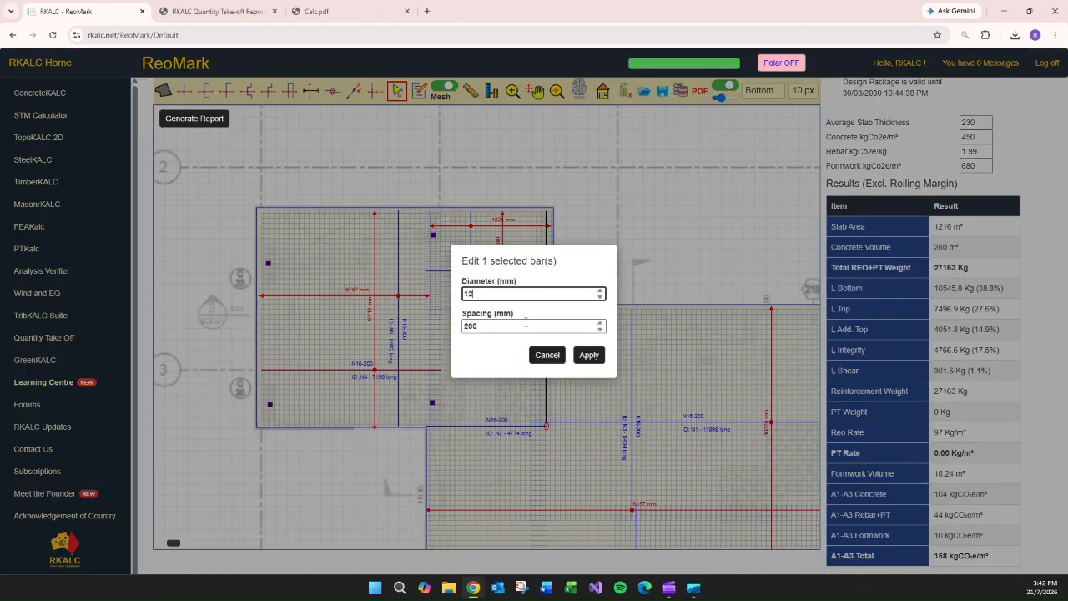
{"action": "left_click", "coordinate": [585, 358]}
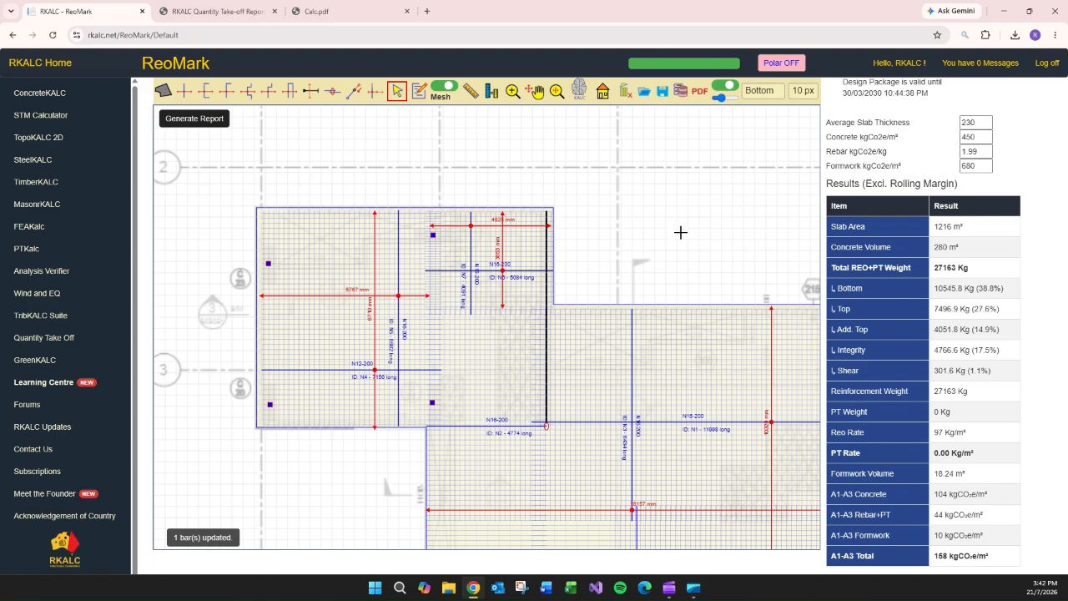
Recalculate the slab quantities with the edited bars and highlight the reo rate and the bottom reinforcement weight in the results
{"action": "scroll", "coordinate": [666, 212], "scroll_direction": "down", "scroll_amount": 2}
{"action": "scroll", "coordinate": [465, 255], "scroll_direction": "down", "scroll_amount": 2}
{"action": "middle_click_drag", "start_coordinate": [660, 212], "coordinate": [578, 142]}
{"action": "scroll", "coordinate": [516, 173], "scroll_direction": "down", "scroll_amount": 1}
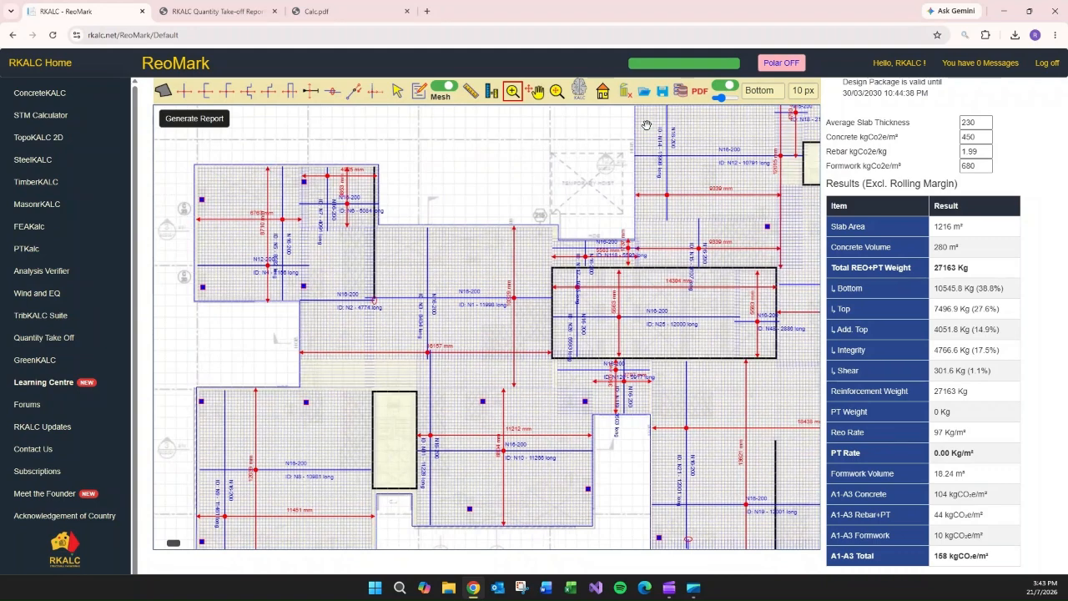
{"action": "left_click", "coordinate": [579, 91]}
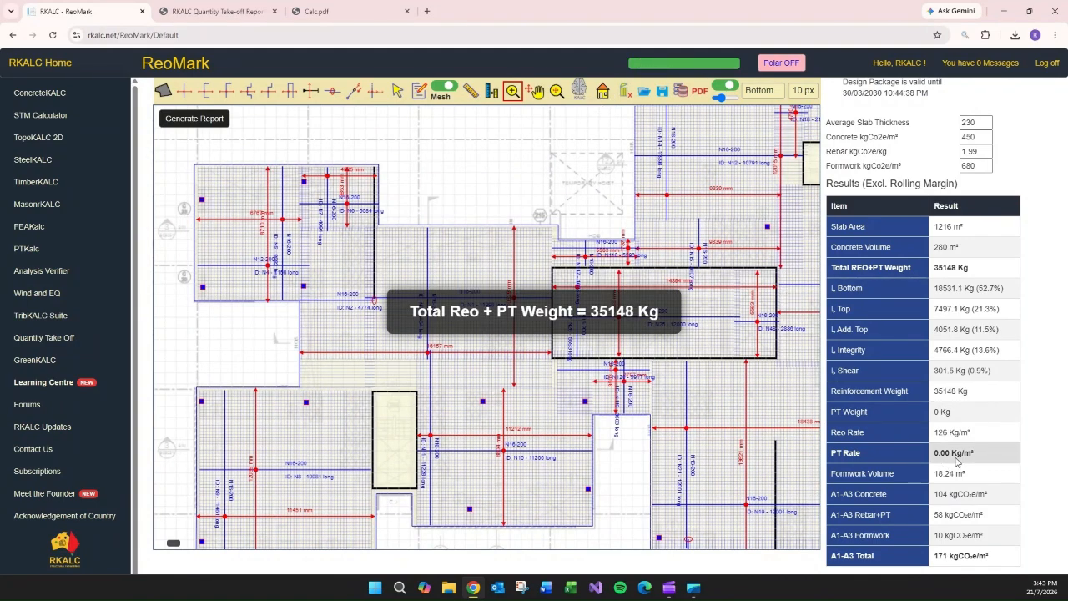
{"action": "double_click", "coordinate": [941, 433]}
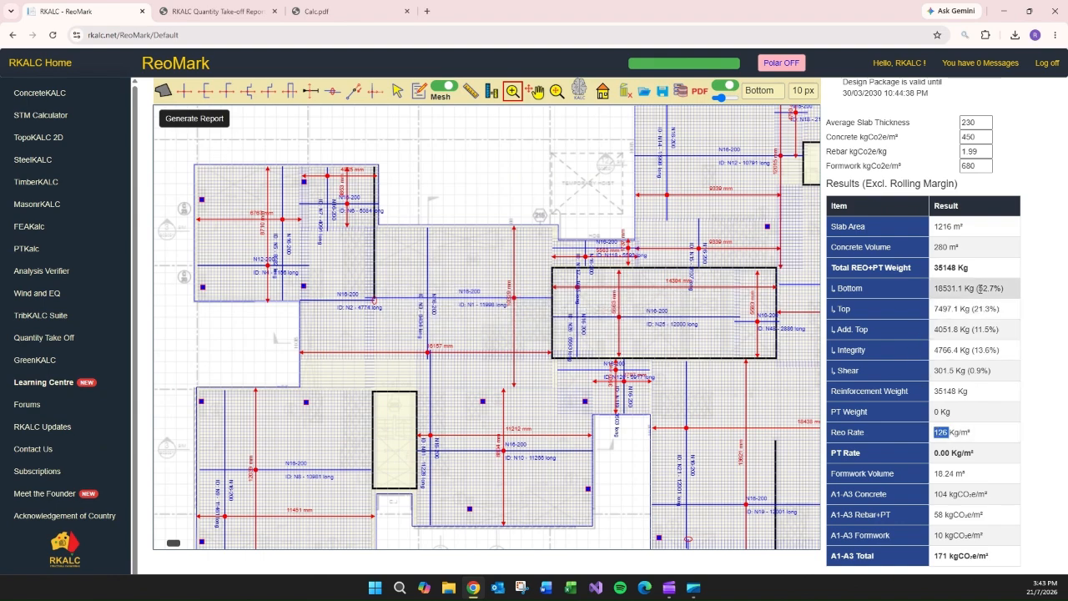
{"action": "left_click_drag", "start_coordinate": [980, 288], "coordinate": [933, 301]}
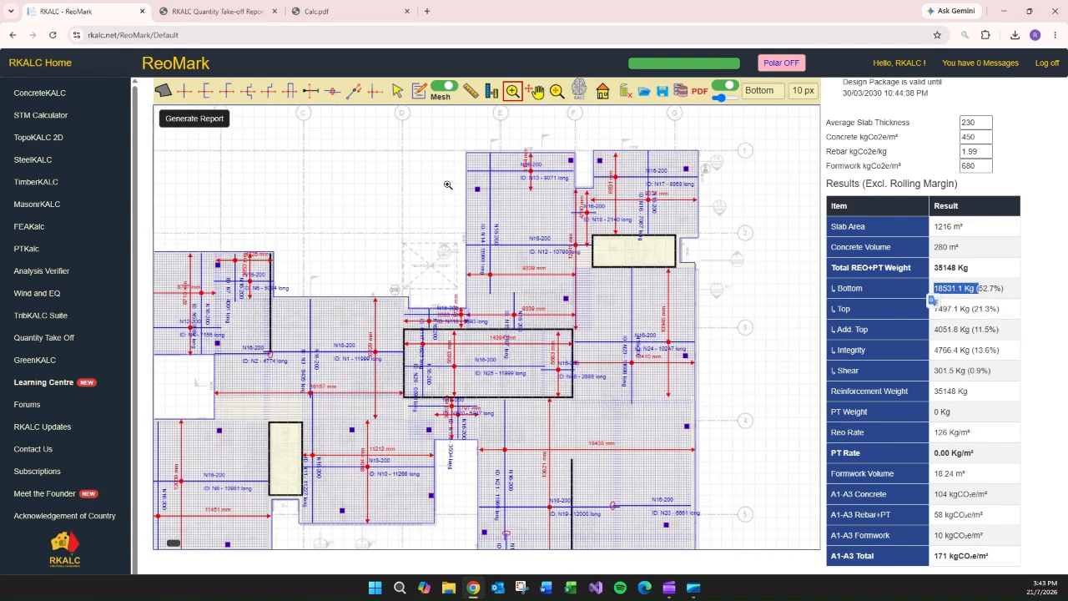
Display the integrity reinforcement layer and highlight the integrity weight in the results table
{"action": "left_click", "coordinate": [759, 90]}
{"action": "left_click", "coordinate": [763, 120]}
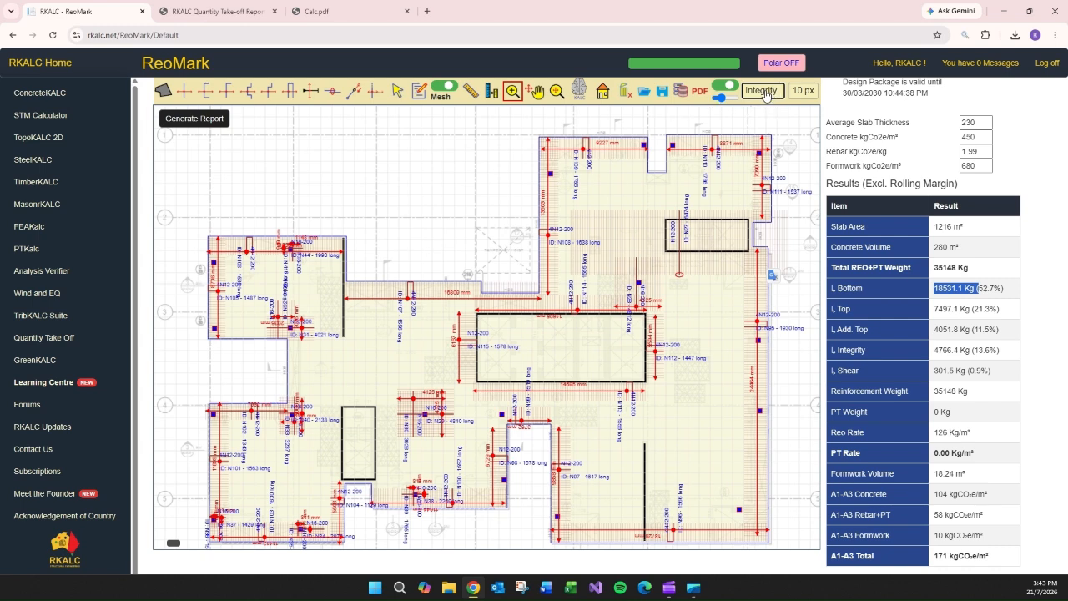
{"action": "left_click", "coordinate": [1016, 296]}
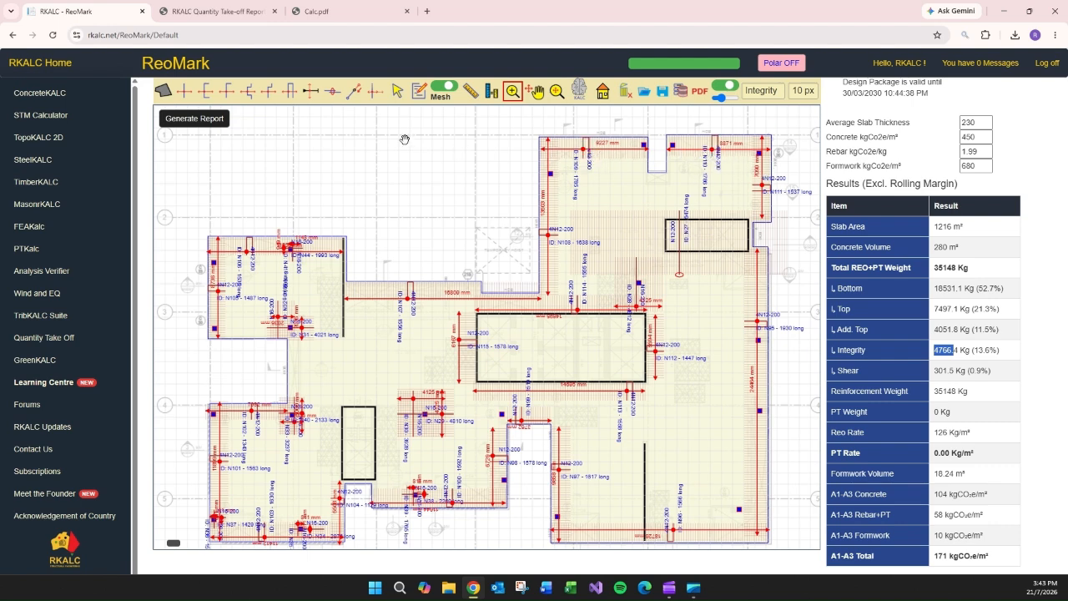
Draw a trial N12-200 closed bar with an extent of about 15.1 m in the blank area above the slab and delete it
{"action": "left_click", "coordinate": [292, 92]}
{"action": "left_click_drag", "start_coordinate": [397, 176], "coordinate": [396, 202]}
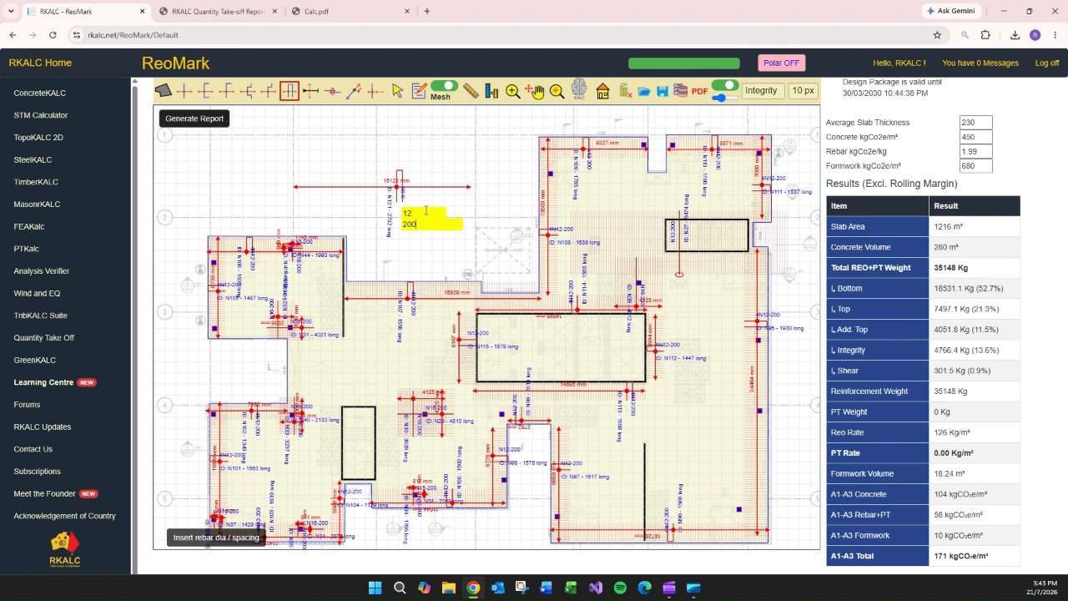
{"action": "key", "text": "Return"}
{"action": "left_click", "coordinate": [396, 94]}
{"action": "left_click_drag", "start_coordinate": [449, 169], "coordinate": [376, 202]}
{"action": "key", "text": "Delete"}
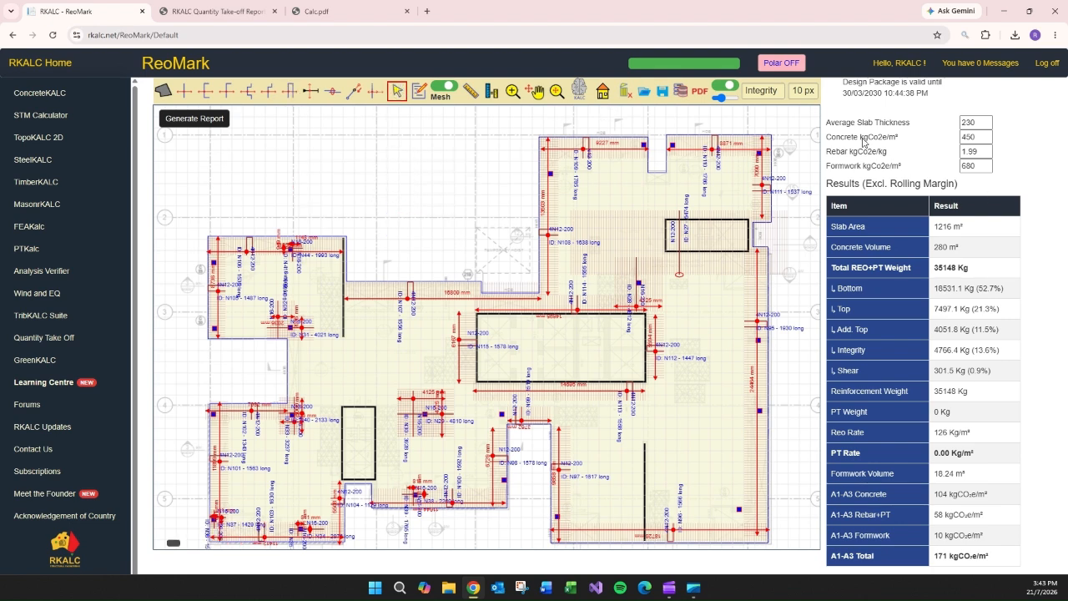
Display the top reinforcement layer, select all the top bars on the slab and set their diameter to 16 mm
{"action": "left_click", "coordinate": [775, 94]}
{"action": "left_click", "coordinate": [754, 135]}
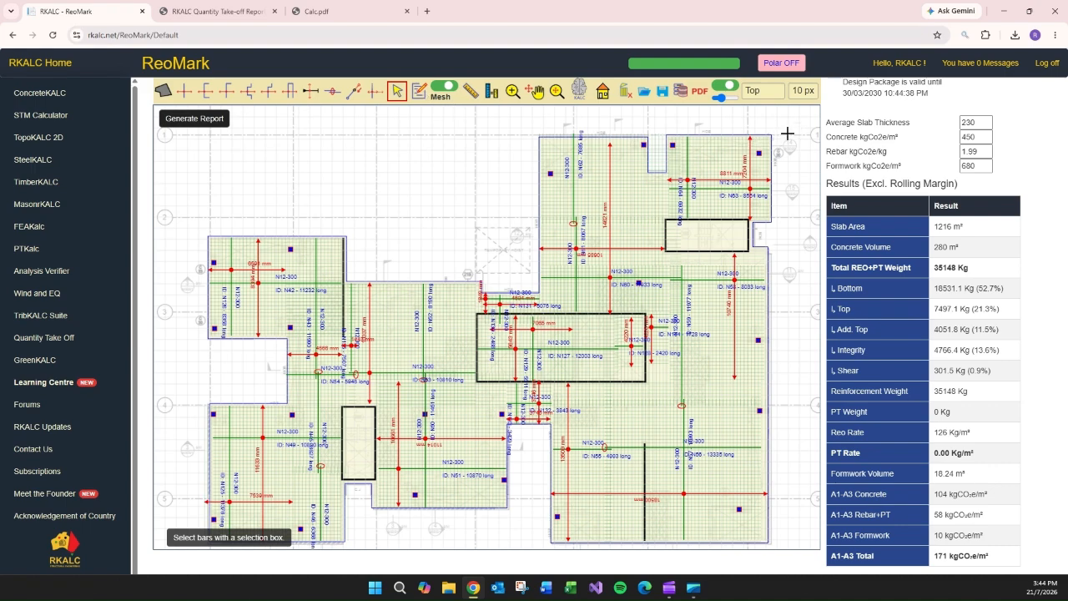
{"action": "left_click_drag", "start_coordinate": [787, 133], "coordinate": [191, 512]}
{"action": "left_click", "coordinate": [489, 293]}
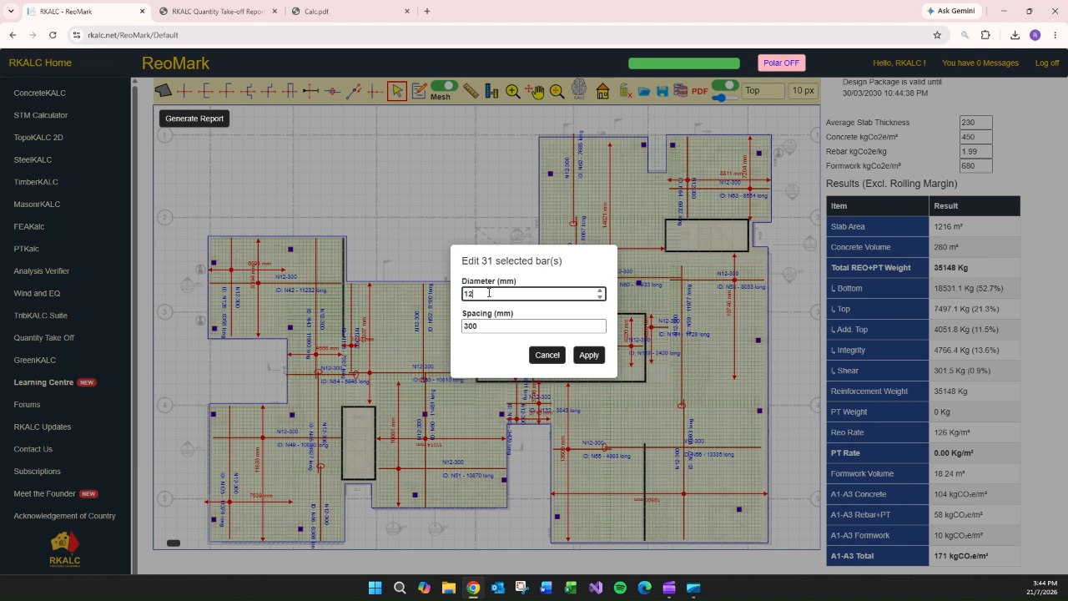
{"action": "left_click_drag", "start_coordinate": [489, 293], "coordinate": [454, 299]}
{"action": "type", "text": "16"}
{"action": "left_click", "coordinate": [589, 355]}
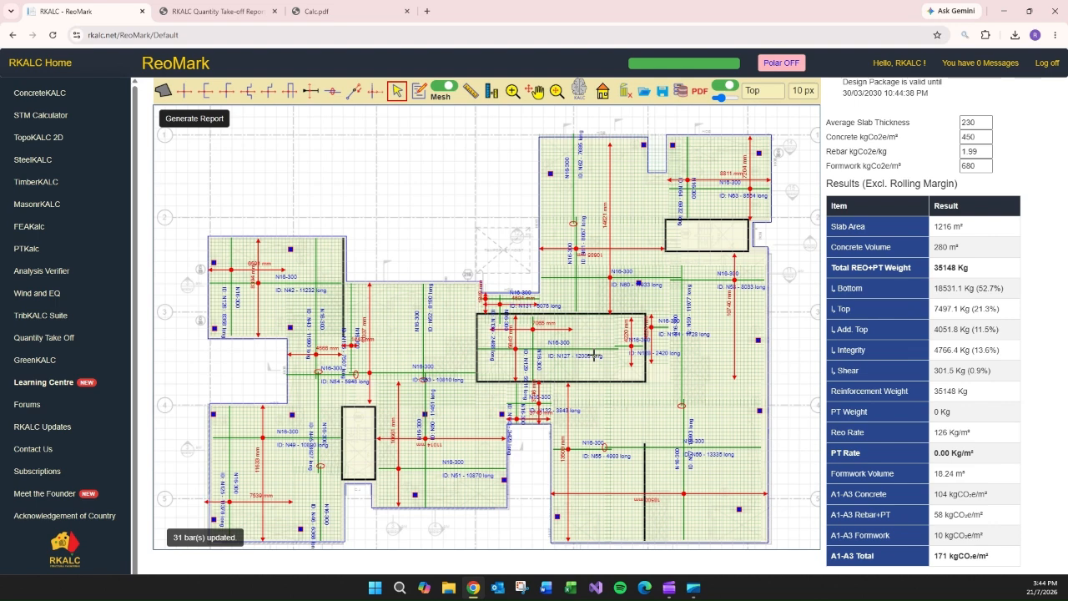
Inspect the additional top reinforcement layer and switch the displayed layer to PT
{"action": "left_click", "coordinate": [764, 90]}
{"action": "left_click", "coordinate": [760, 145]}
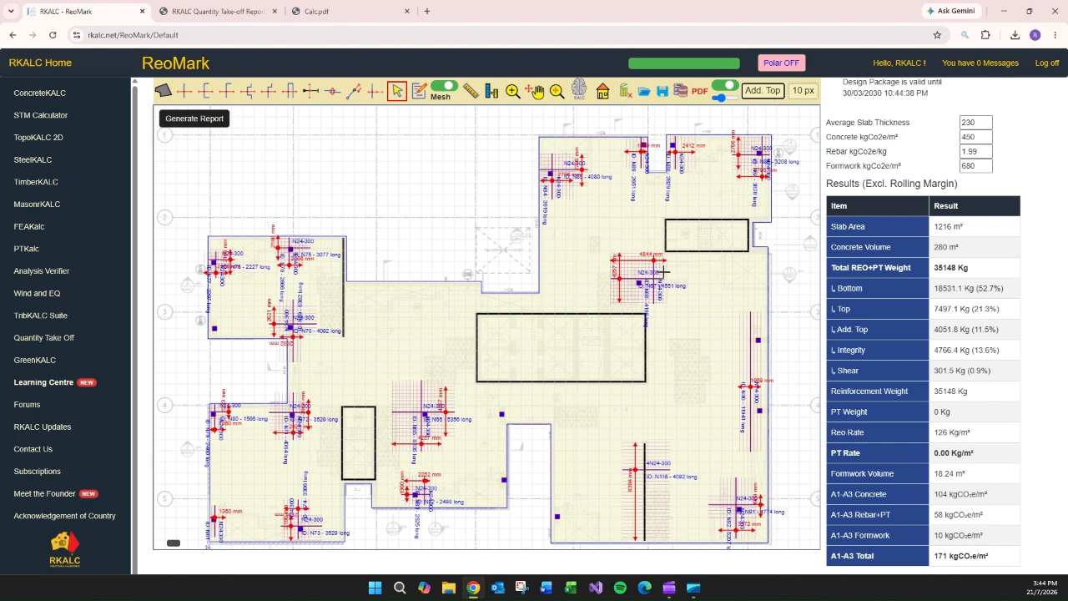
{"action": "left_click", "coordinate": [761, 90]}
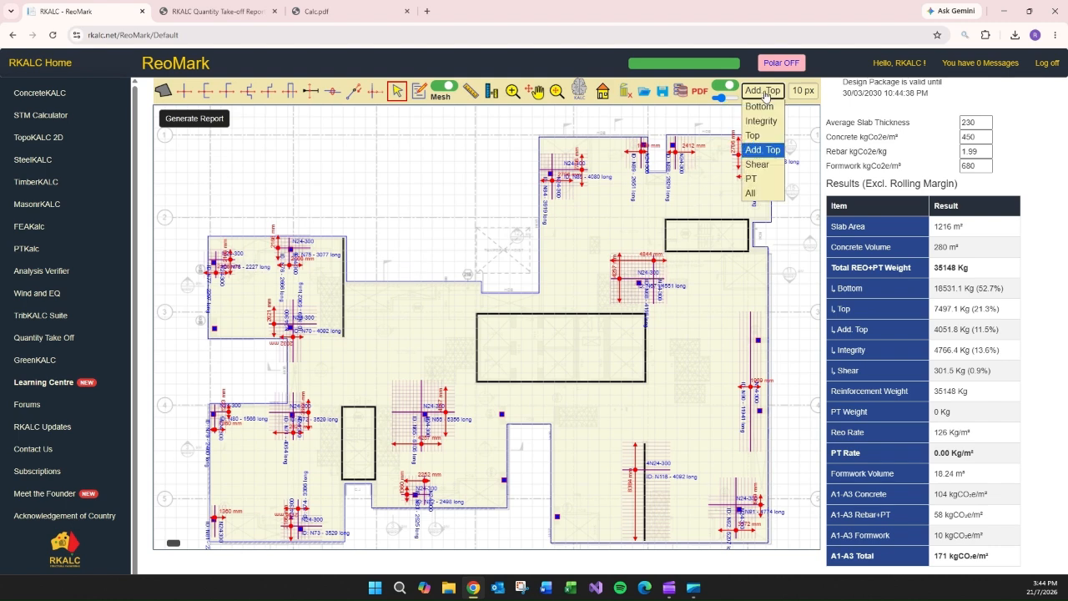
{"action": "left_click", "coordinate": [762, 178]}
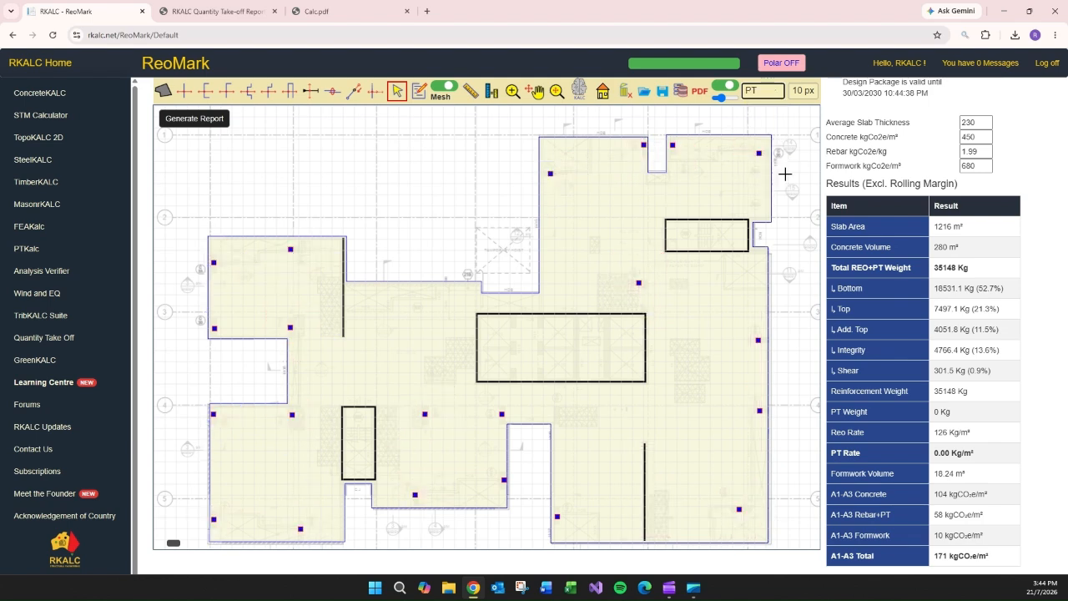
Draw a horizontal PT tendon about 30 m long across the middle of the slab with a vertical extent of about 15.1 m
{"action": "left_click", "coordinate": [315, 90]}
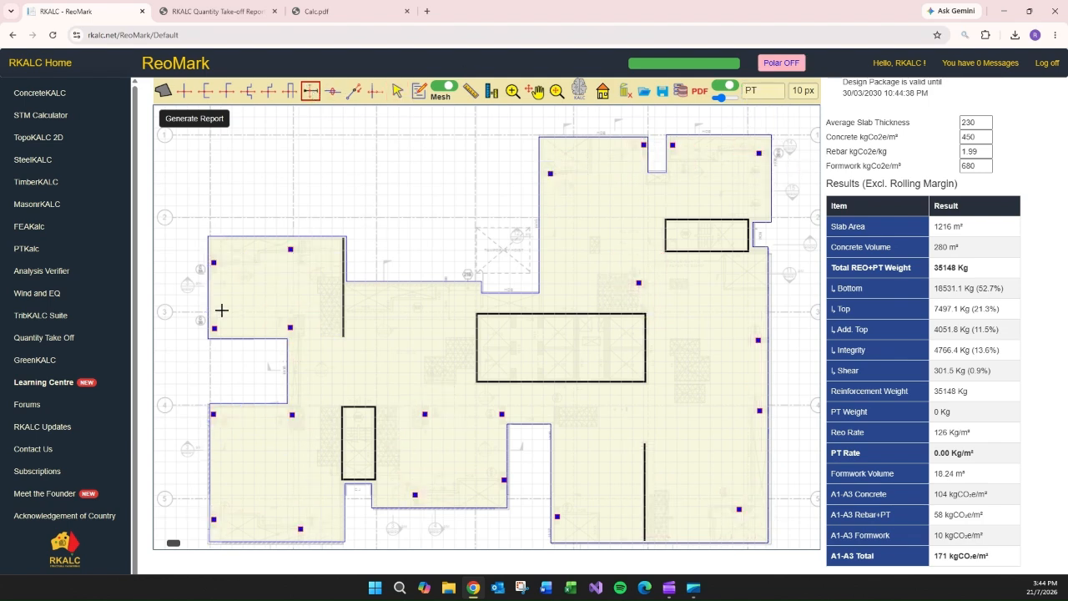
{"action": "left_click", "coordinate": [293, 313]}
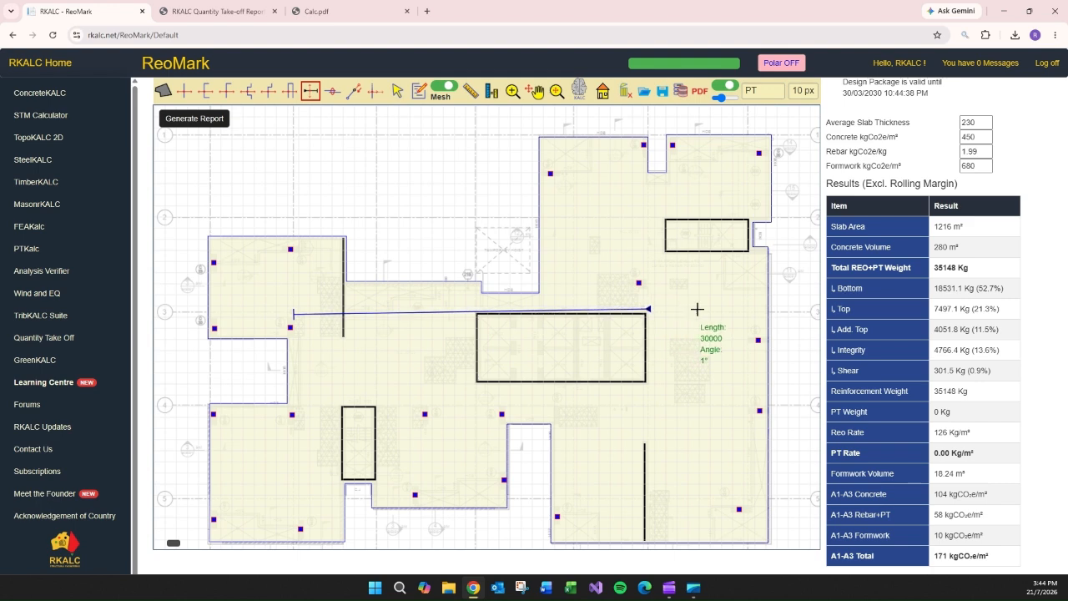
{"action": "left_click", "coordinate": [727, 309]}
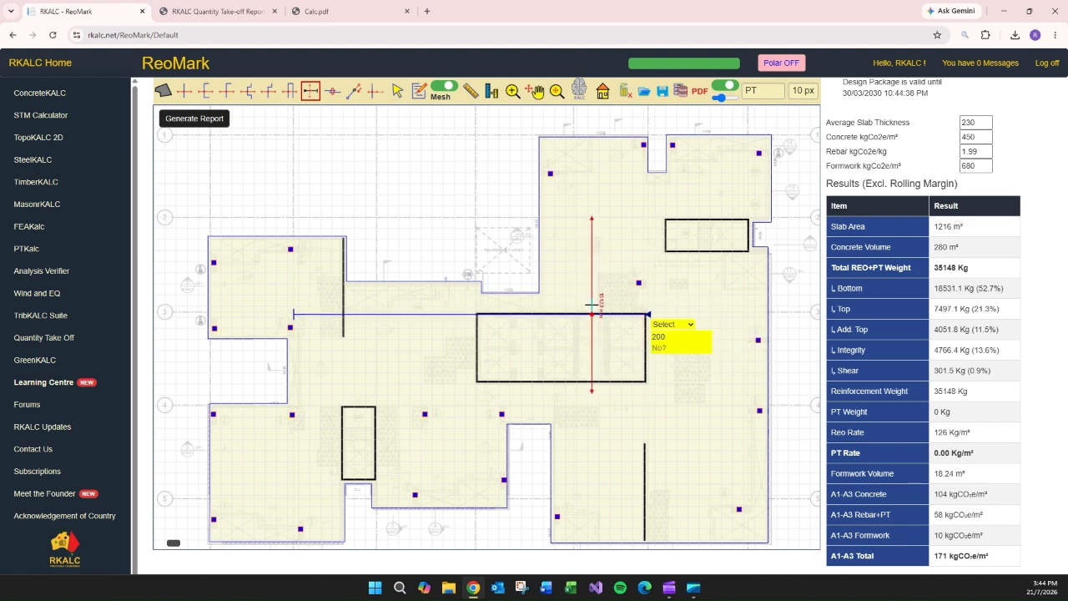
Define the PT tendon group with three 12.7 mm strands per tendon at 1000 mm spacing
{"action": "left_click", "coordinate": [682, 323]}
{"action": "left_click", "coordinate": [677, 348]}
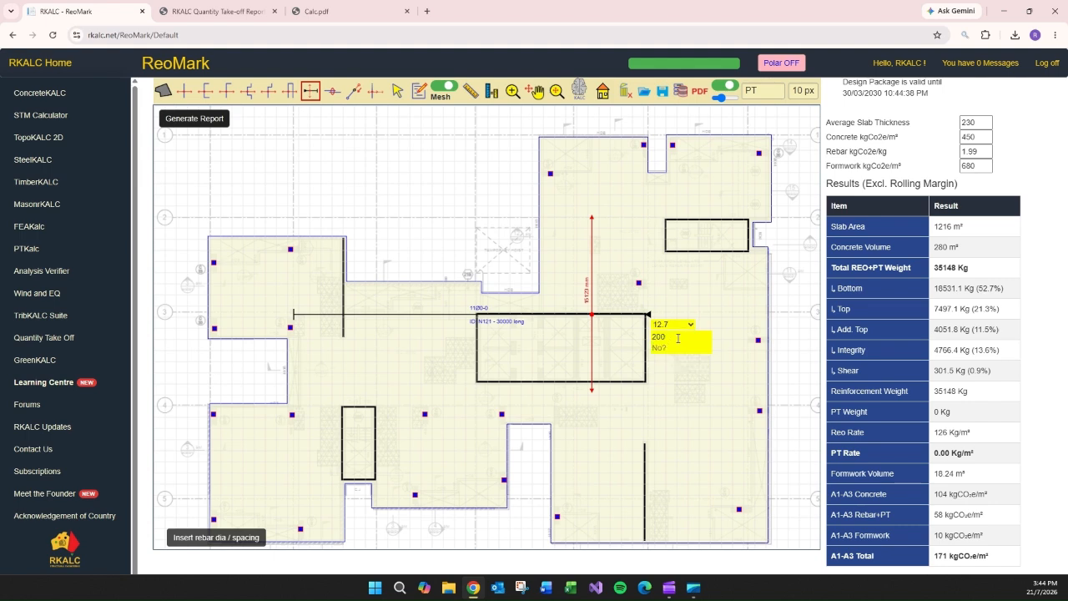
{"action": "left_click_drag", "start_coordinate": [677, 334], "coordinate": [632, 333]}
{"action": "type", "text": "20"}
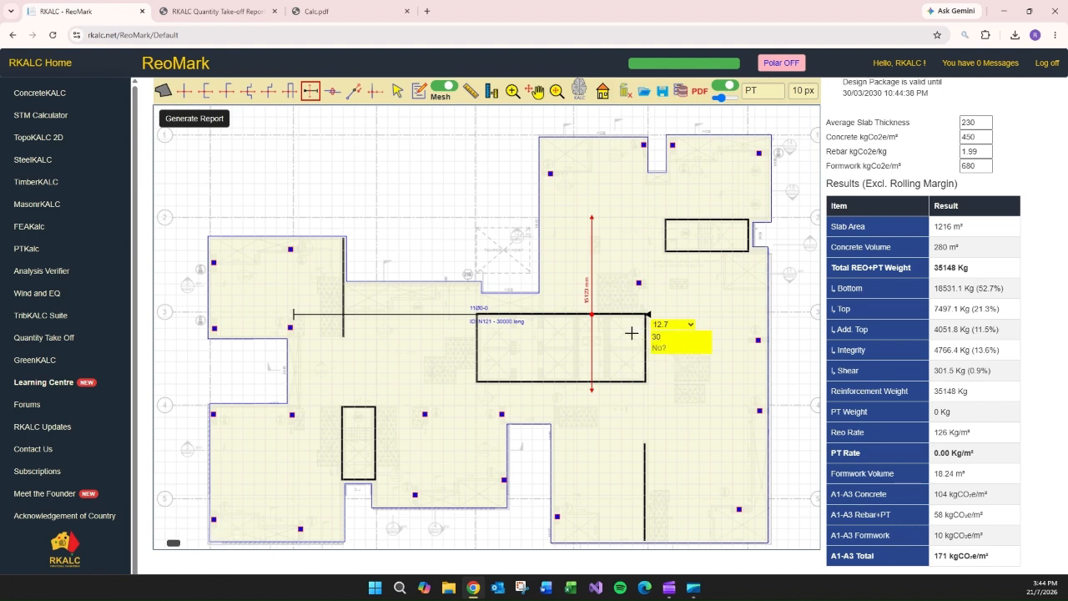
{"action": "key", "text": "BackSpace"}
{"action": "key", "text": "BackSpace"}
{"action": "type", "text": "100"}
{"action": "key", "text": "Return"}
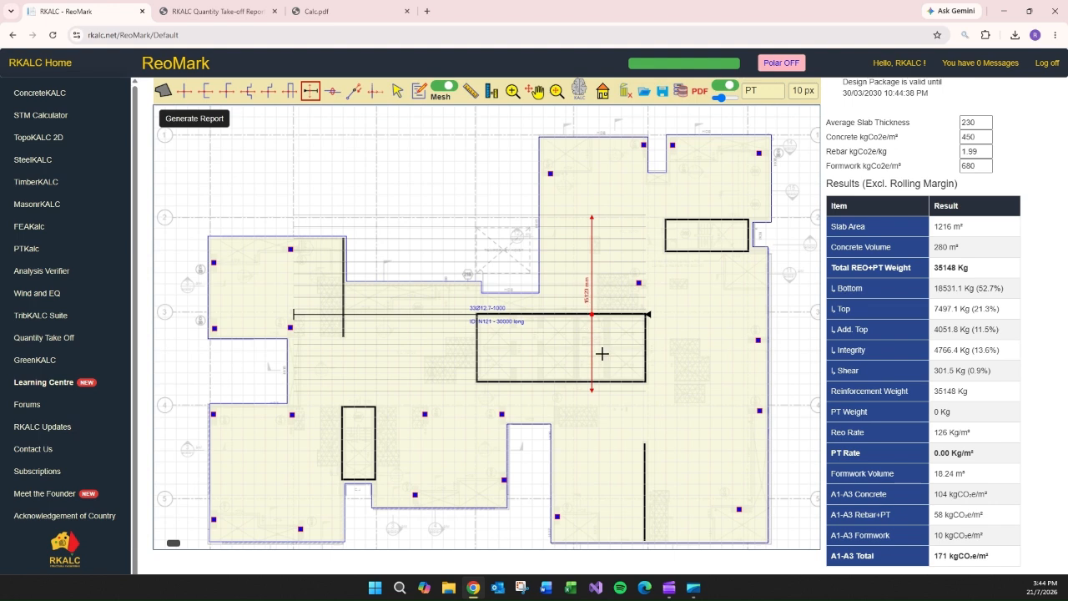
Recalculate the slab quantities with the PT tendons included and generate the quantity take-off report
{"action": "left_click", "coordinate": [578, 92]}
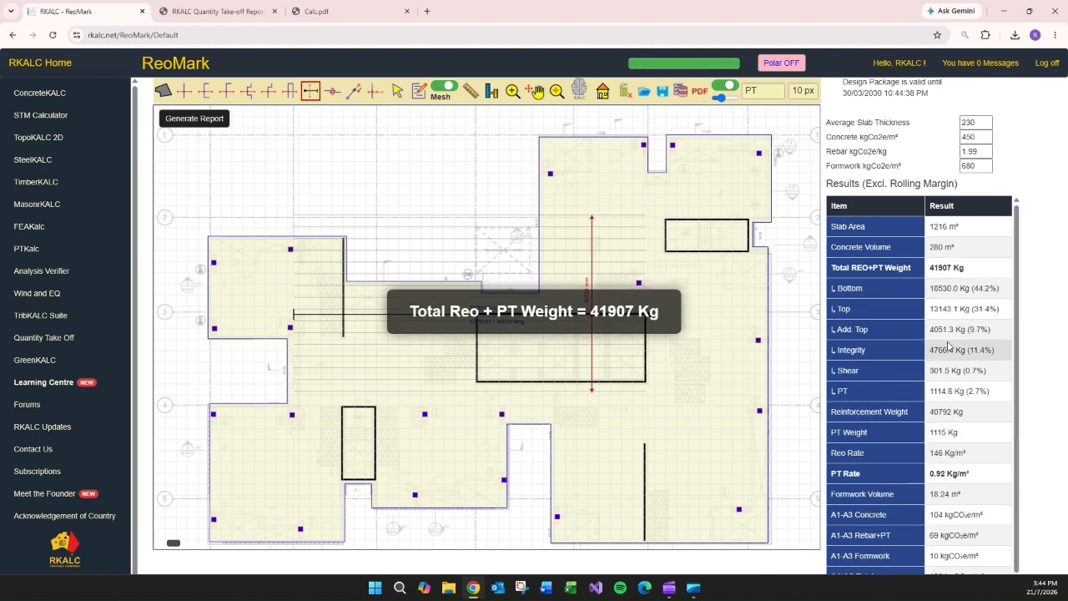
{"action": "scroll", "coordinate": [956, 373], "scroll_direction": "down", "scroll_amount": 2}
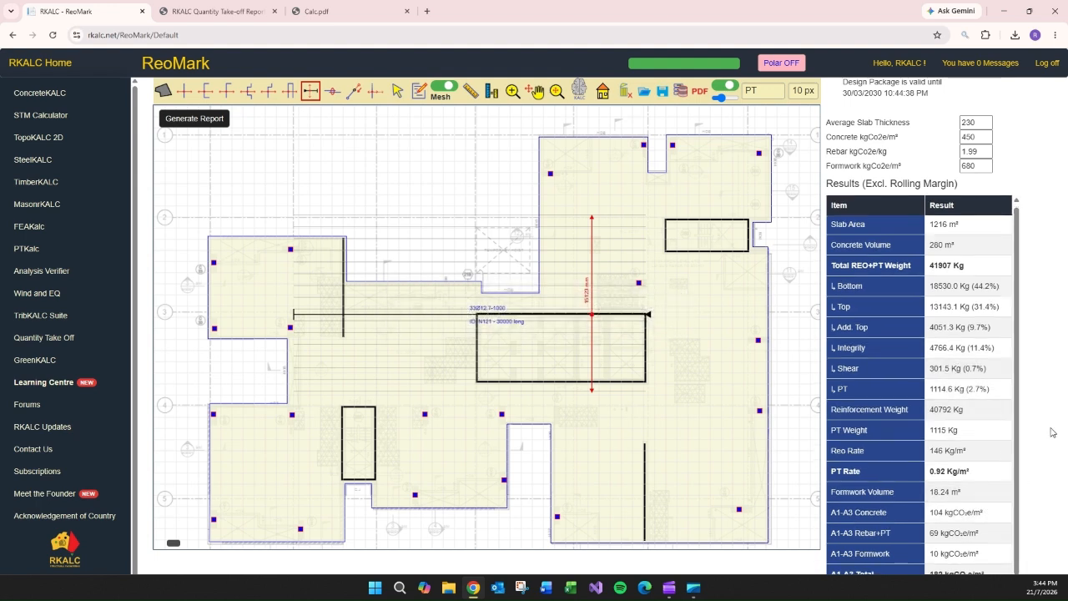
{"action": "scroll", "coordinate": [1053, 428], "scroll_direction": "down", "scroll_amount": 1, "text": "ctrl"}
{"action": "scroll", "coordinate": [1052, 422], "scroll_direction": "up", "scroll_amount": 1, "text": "ctrl"}
{"action": "left_click", "coordinate": [195, 119]}
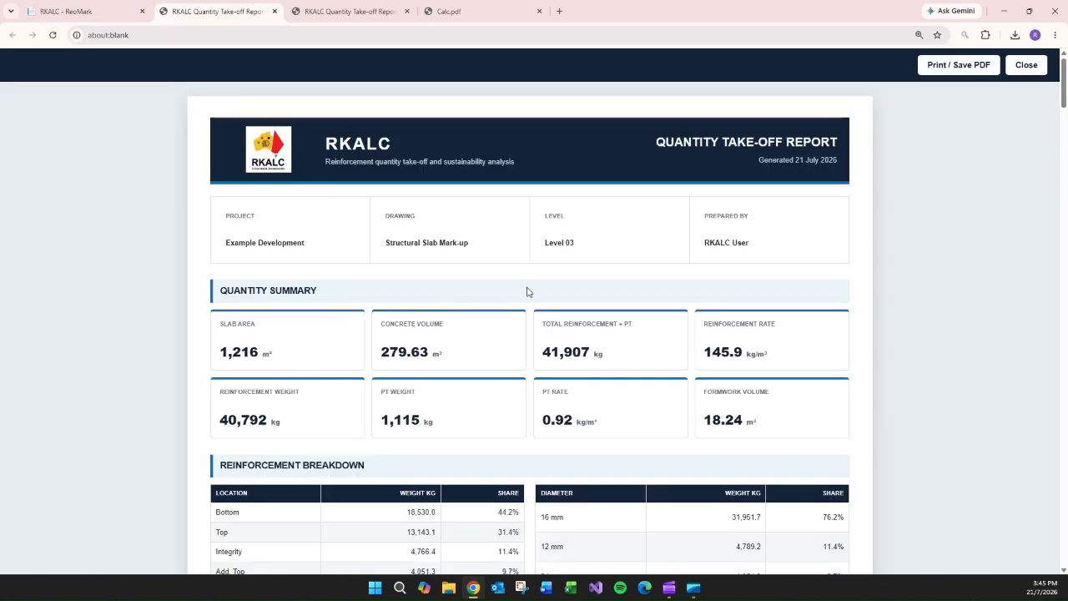
Review the report's quantity and sustainability summaries and its reinforcement layer plans, examining the integrity plan up close
{"action": "scroll", "coordinate": [530, 292], "scroll_direction": "down", "scroll_amount": 3}
{"action": "scroll", "coordinate": [655, 282], "scroll_direction": "down", "scroll_amount": 15}
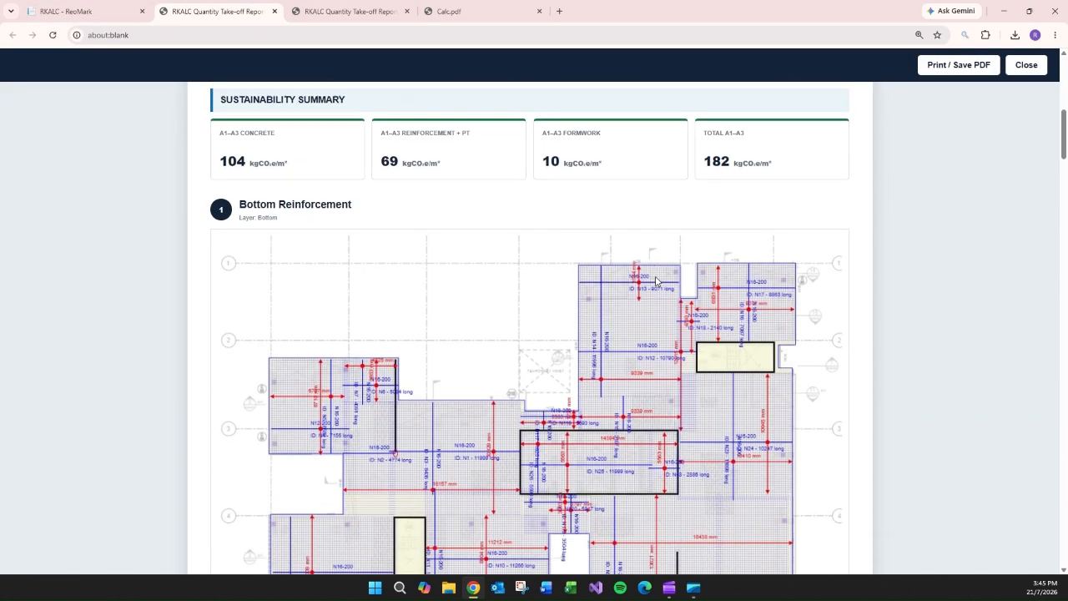
{"action": "scroll", "coordinate": [664, 267], "scroll_direction": "down", "scroll_amount": 9}
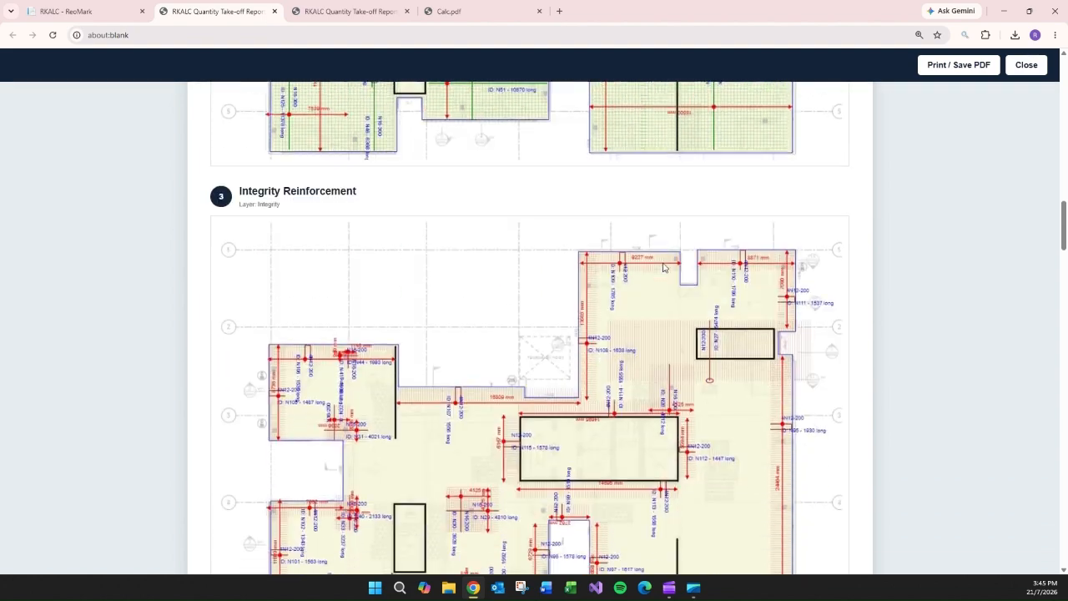
{"action": "scroll", "coordinate": [663, 400], "scroll_direction": "up", "scroll_amount": 3, "text": "ctrl"}
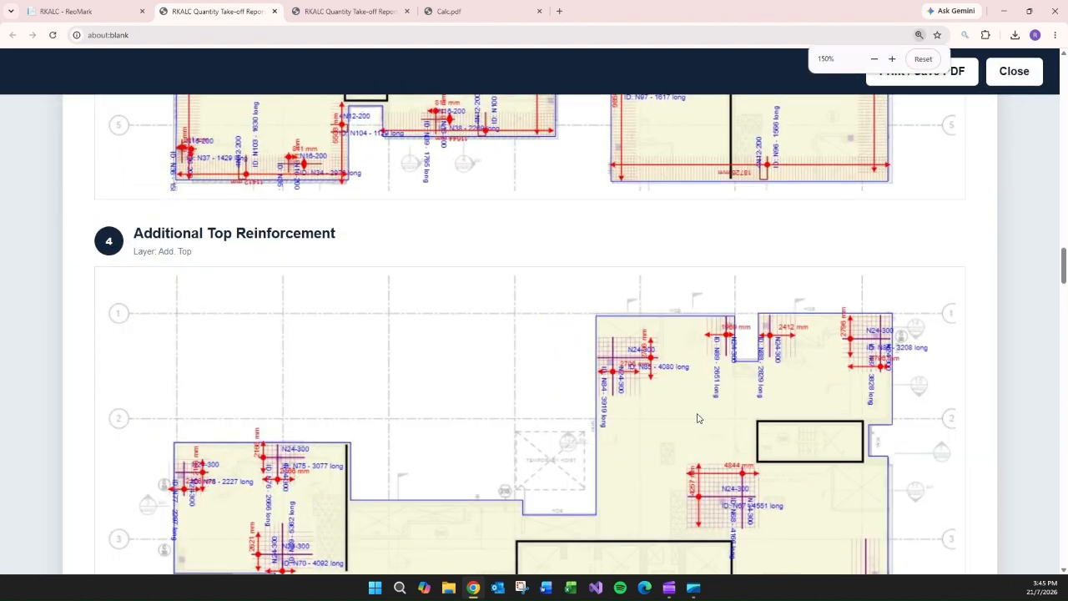
{"action": "scroll", "coordinate": [525, 246], "scroll_direction": "up", "scroll_amount": 4}
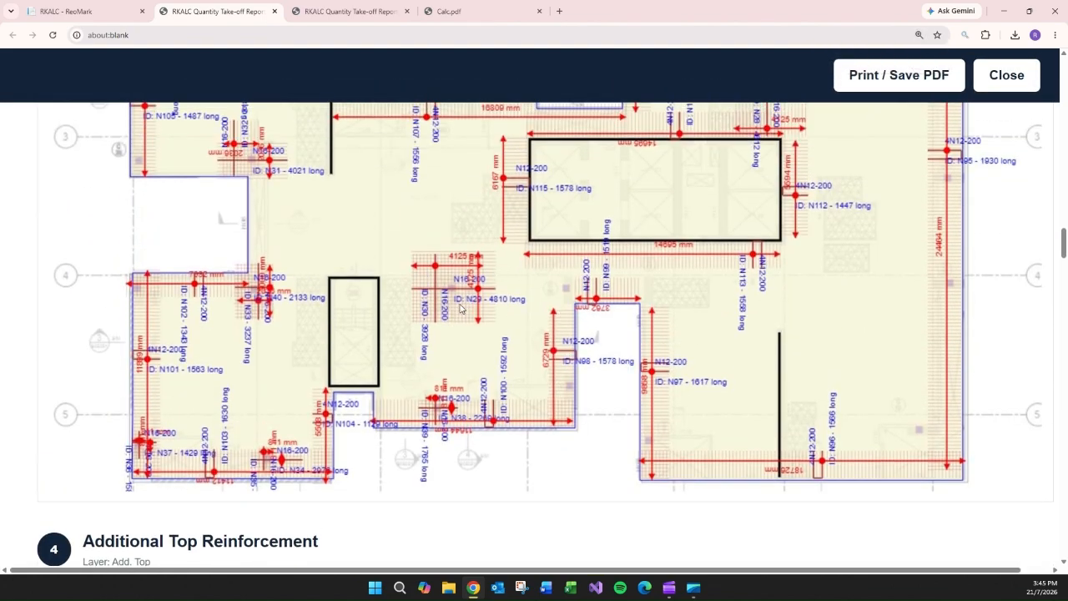
{"action": "scroll", "coordinate": [605, 285], "scroll_direction": "down", "scroll_amount": 3, "text": "ctrl"}
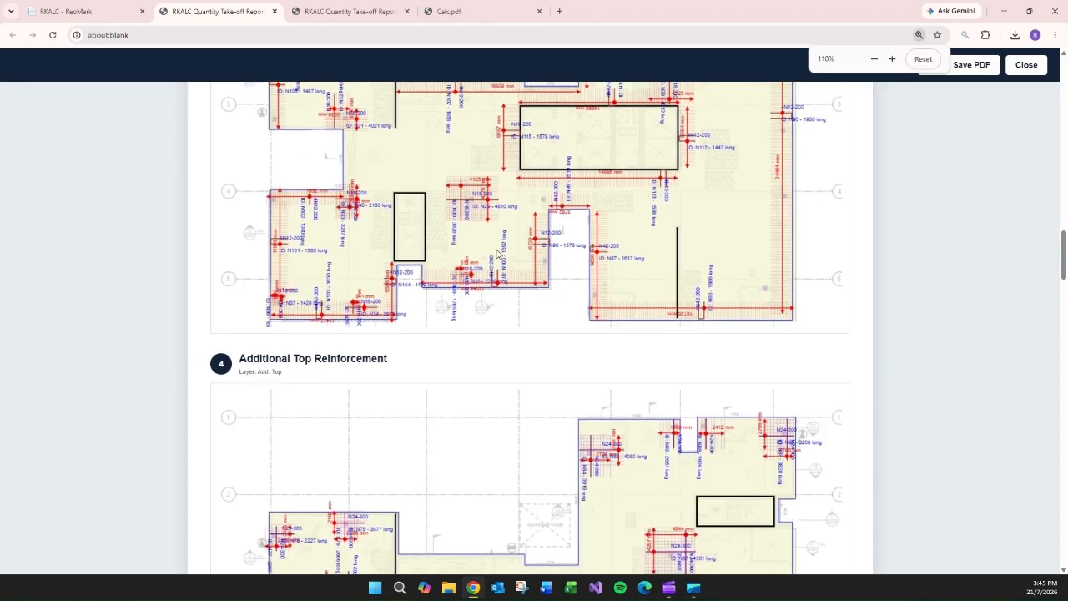
Examine the detailed reinforcement schedule and highlight the location, diameter and total length of integrity bar N29
{"action": "scroll", "coordinate": [426, 288], "scroll_direction": "down", "scroll_amount": 15}
{"action": "scroll", "coordinate": [430, 293], "scroll_direction": "down", "scroll_amount": 5}
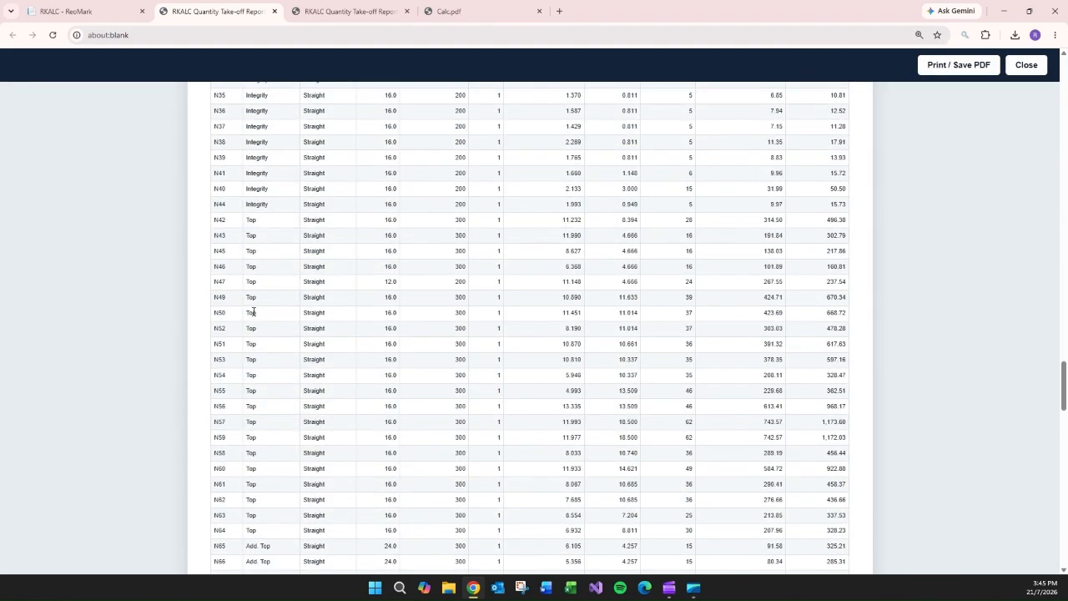
{"action": "scroll", "coordinate": [220, 278], "scroll_direction": "up", "scroll_amount": 1}
{"action": "scroll", "coordinate": [223, 202], "scroll_direction": "up", "scroll_amount": 1}
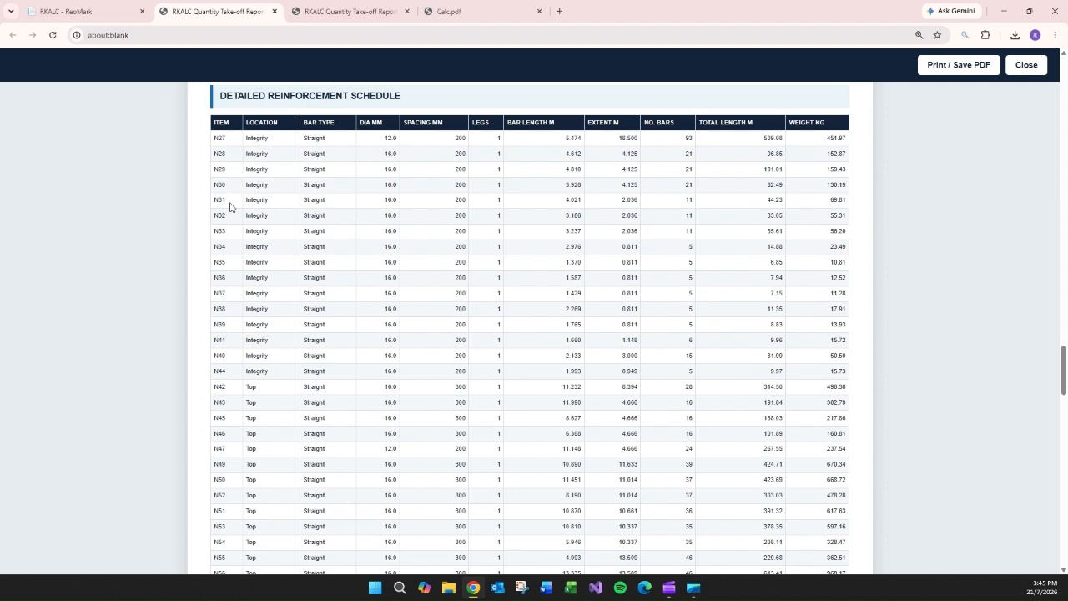
{"action": "left_click_drag", "start_coordinate": [257, 169], "coordinate": [272, 174]}
{"action": "left_click_drag", "start_coordinate": [379, 172], "coordinate": [398, 173]}
{"action": "left_click_drag", "start_coordinate": [756, 169], "coordinate": [785, 170]}
Switch to Calc.pdf and review the Typical Workflow diagram from the DA stage to the detailed and construction stages
{"action": "left_click", "coordinate": [488, 11]}
{"action": "scroll", "coordinate": [463, 212], "scroll_direction": "up", "scroll_amount": 5}
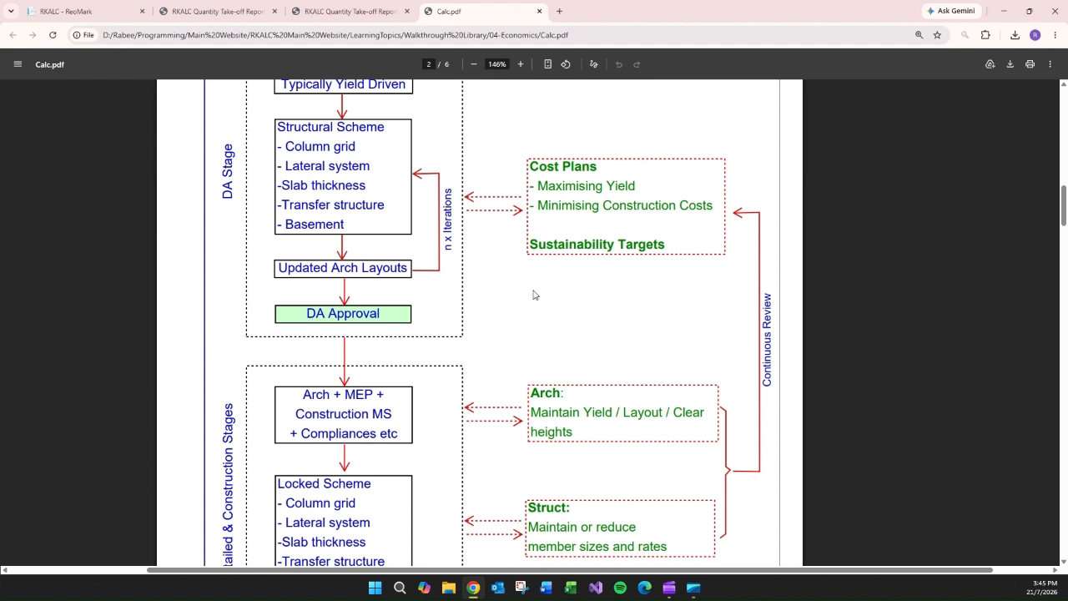
{"action": "scroll", "coordinate": [467, 289], "scroll_direction": "down", "scroll_amount": 2}
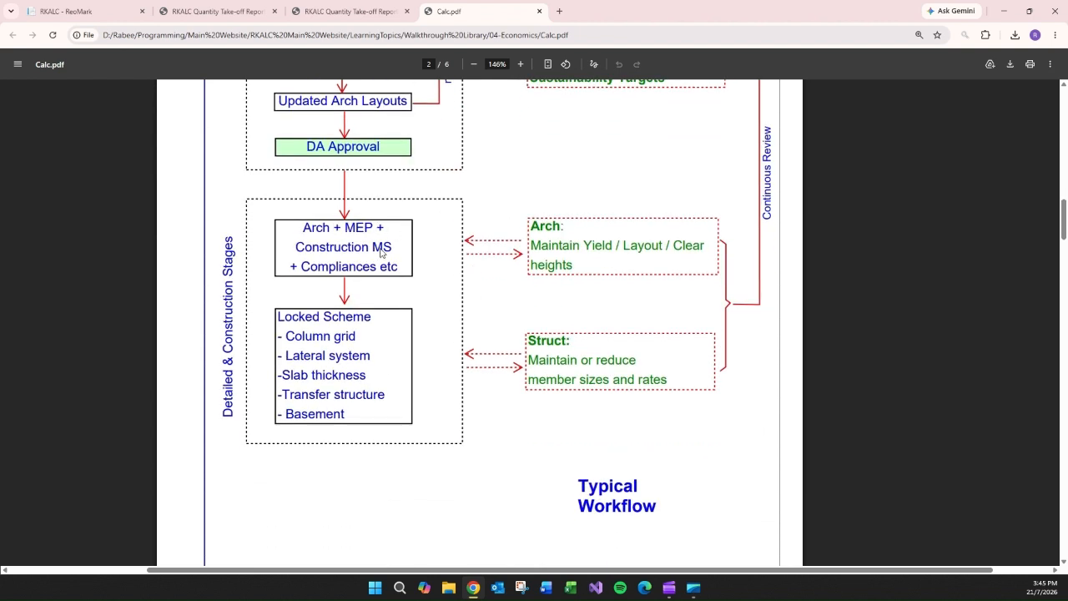